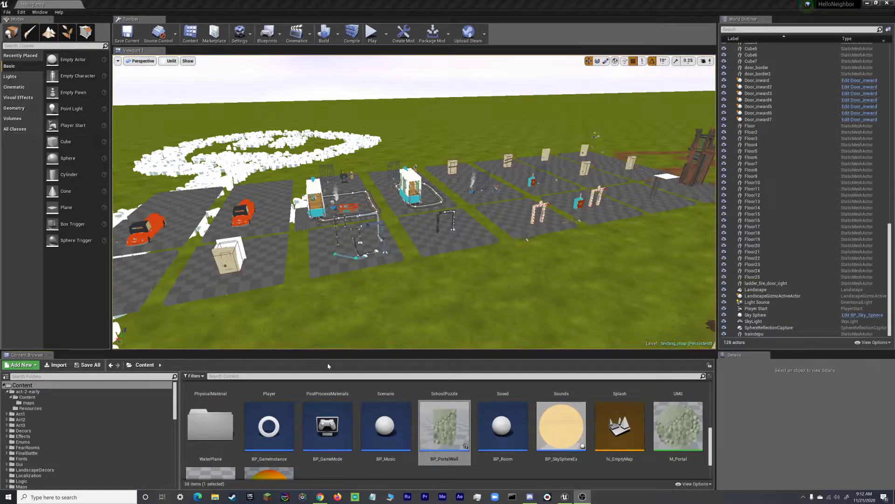
Use Show in Explorer on BP_PortalWall to open the HelloNeighbor Content folder on disk.
scroll(377, 434, "up", 3)
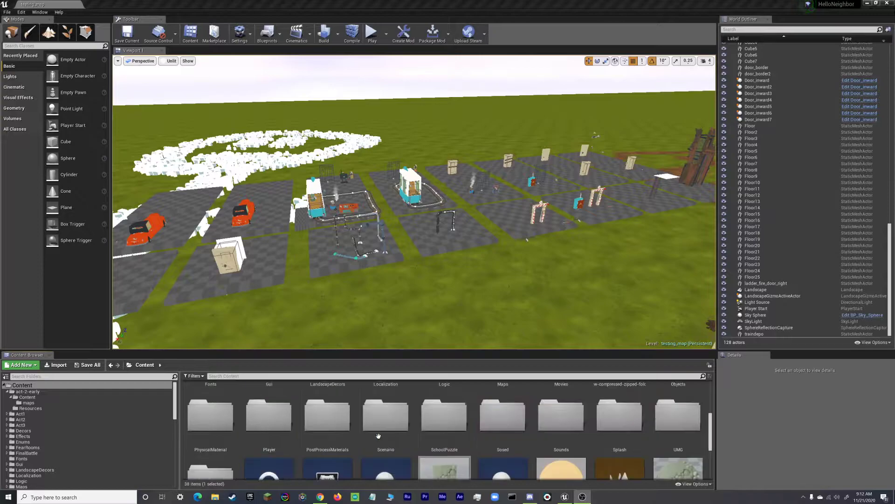
scroll(377, 437, "down", 3)
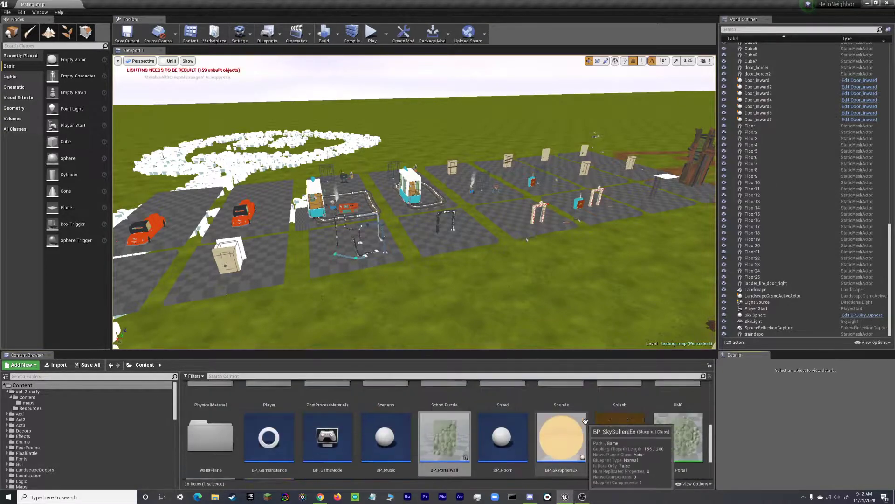
right_click(617, 407)
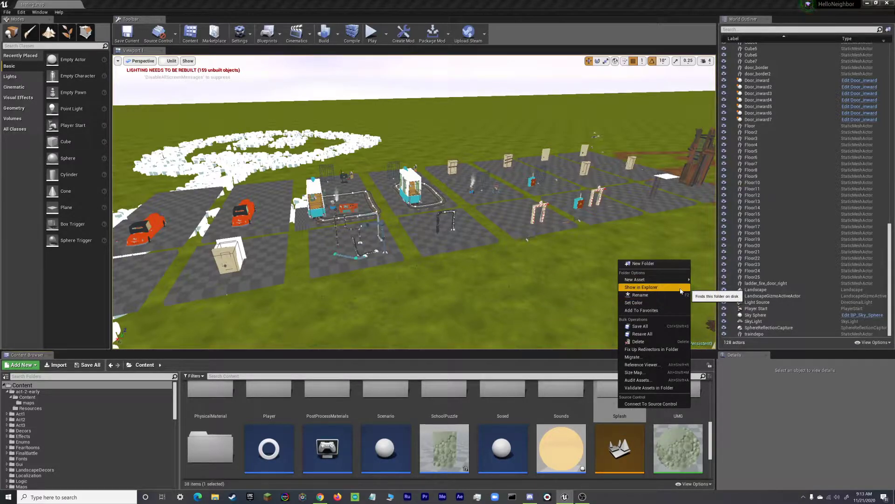
left_click(448, 448)
scroll(523, 444, "down", 2)
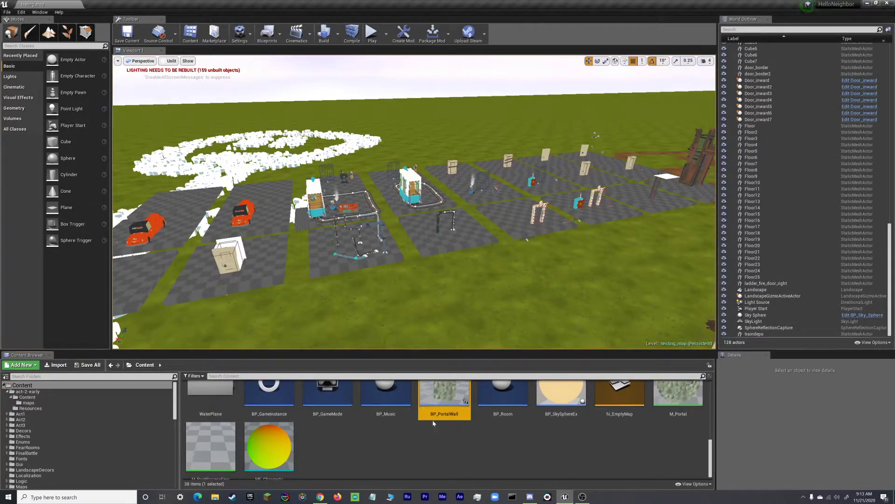
right_click(430, 446)
left_click(431, 399)
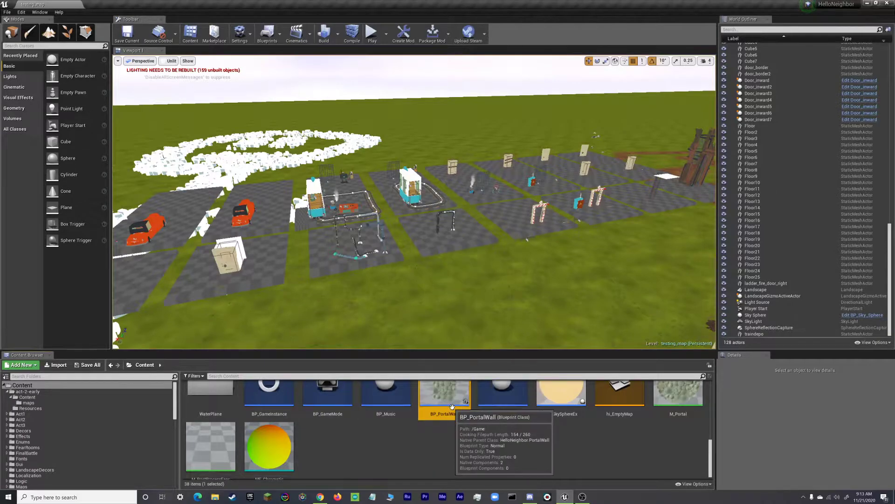
right_click(444, 401)
left_click(479, 343)
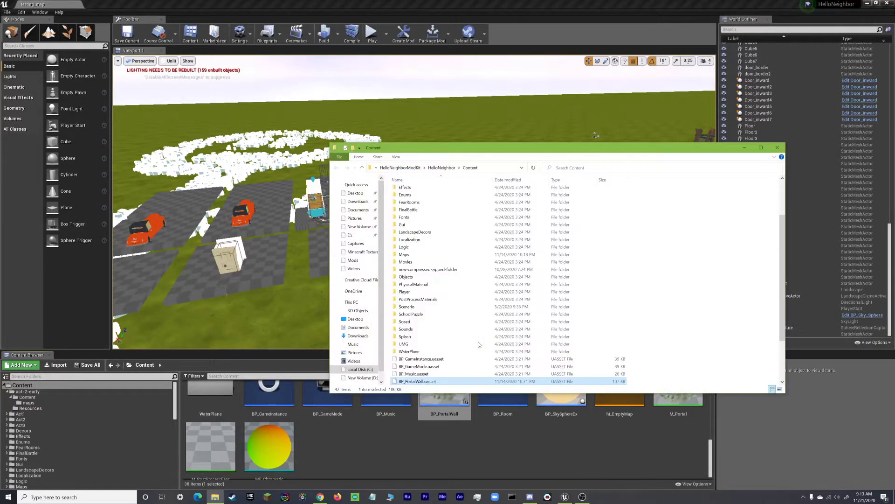
Copy the test folder from HelloNeighbor's Mods folder, then close File Explorer.
left_click(441, 167)
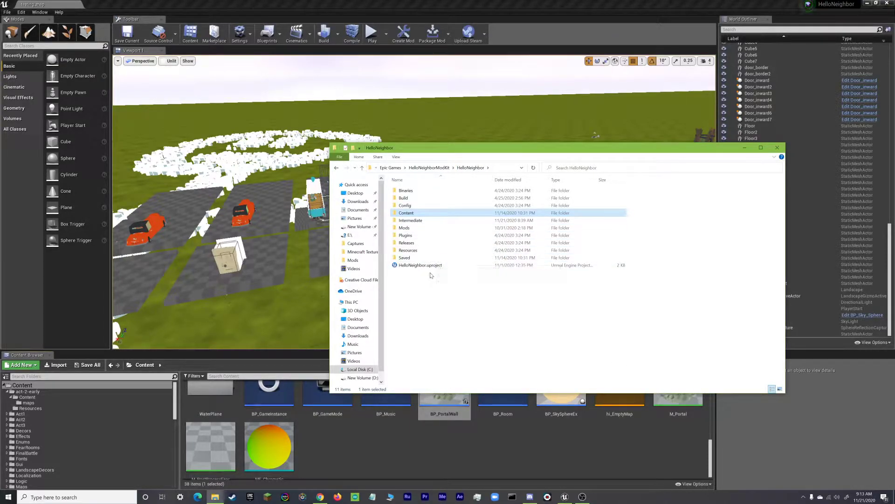
left_click(405, 229)
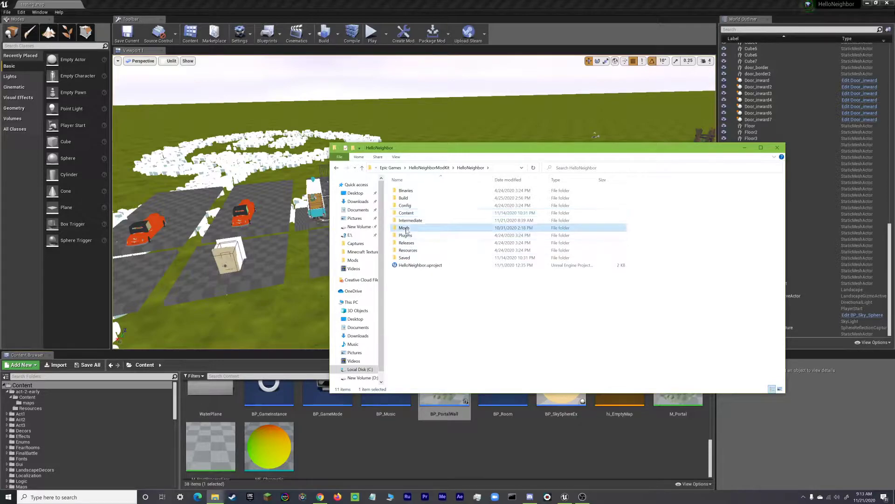
double_click(406, 229)
scroll(443, 289, "down", 3)
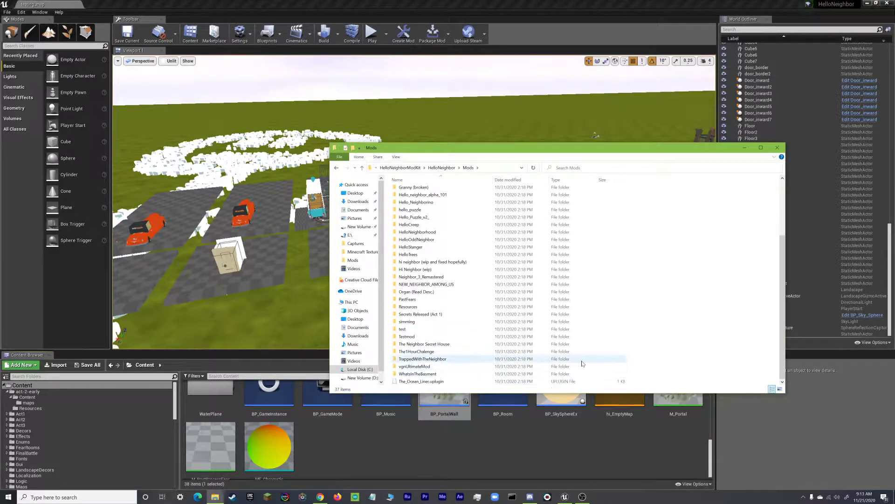
scroll(400, 375, "down", 1)
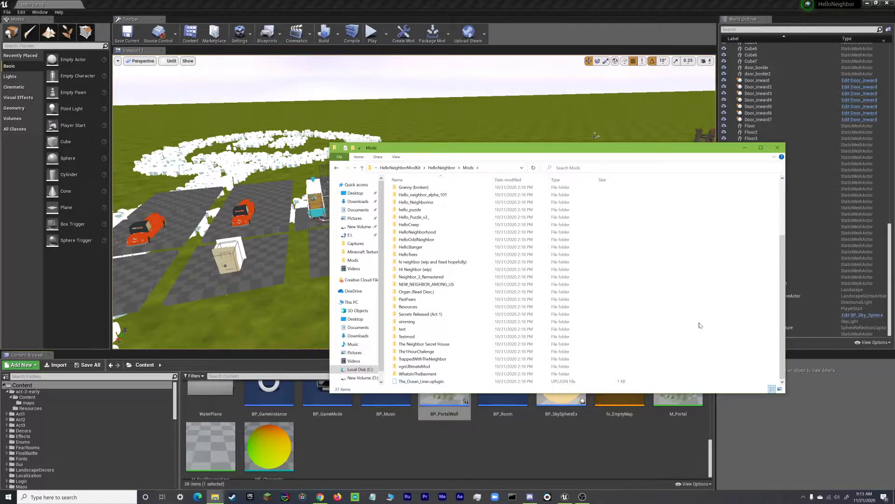
left_click(401, 329)
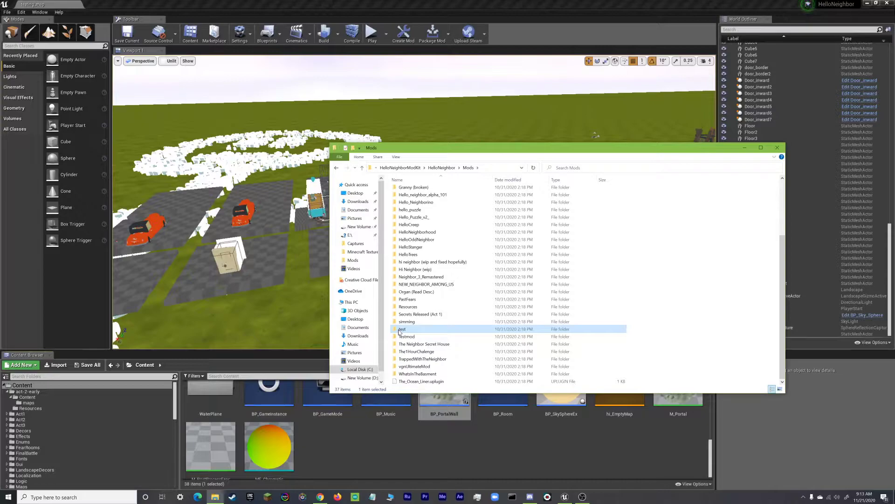
right_click(399, 332)
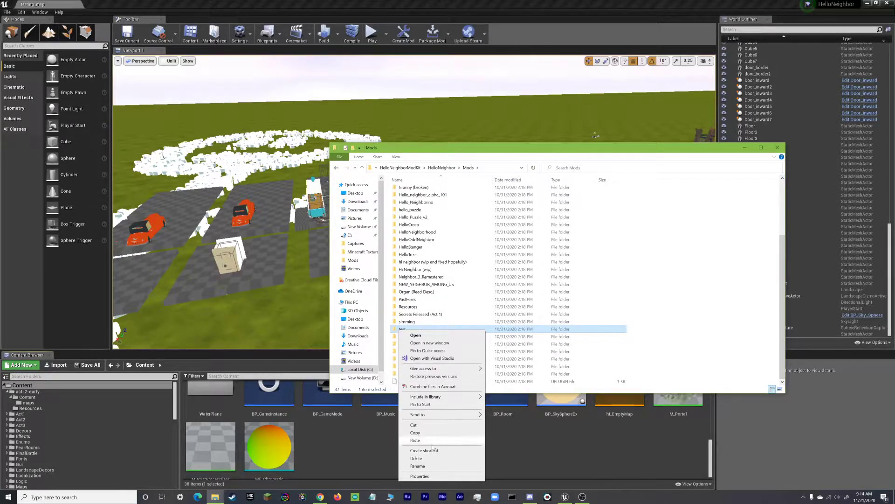
left_click(415, 433)
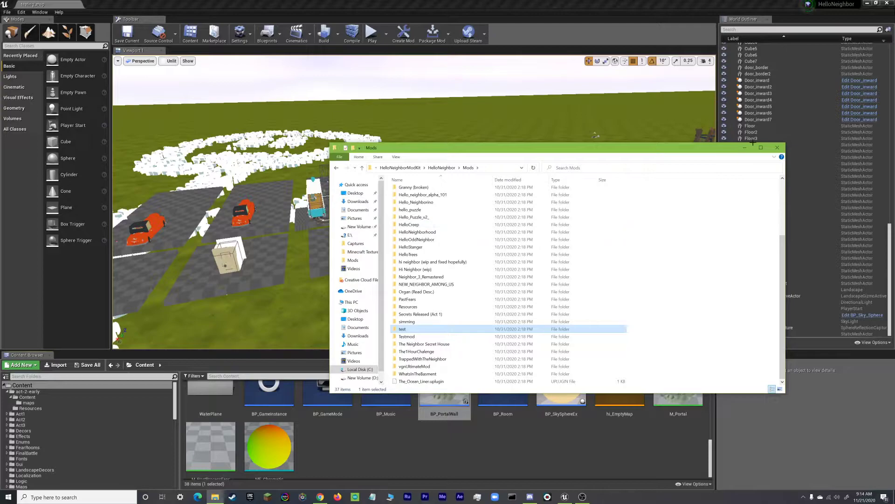
left_click(777, 148)
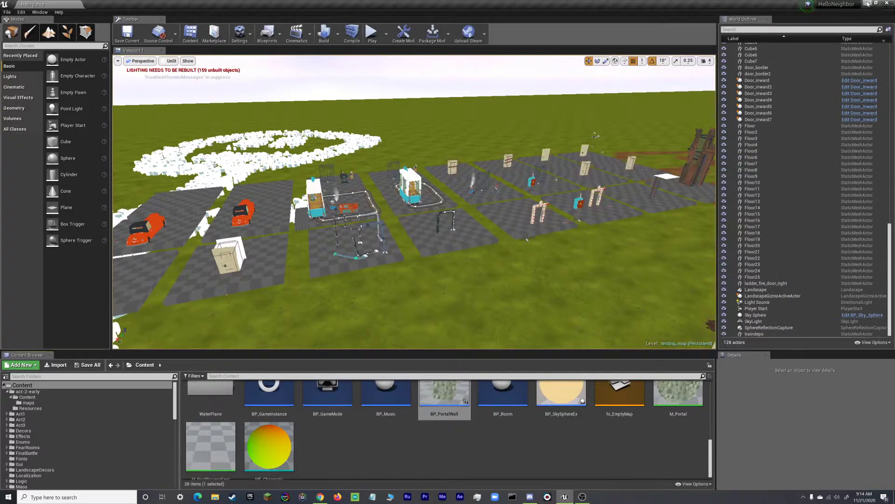
Minimize the editor and paste the copied test folder onto the desktop.
left_click(867, 4)
right_click(471, 228)
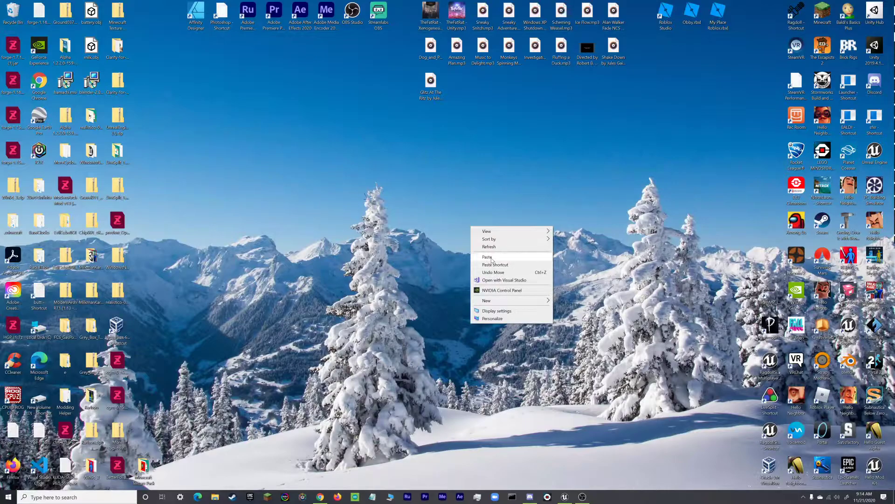
left_click(492, 261)
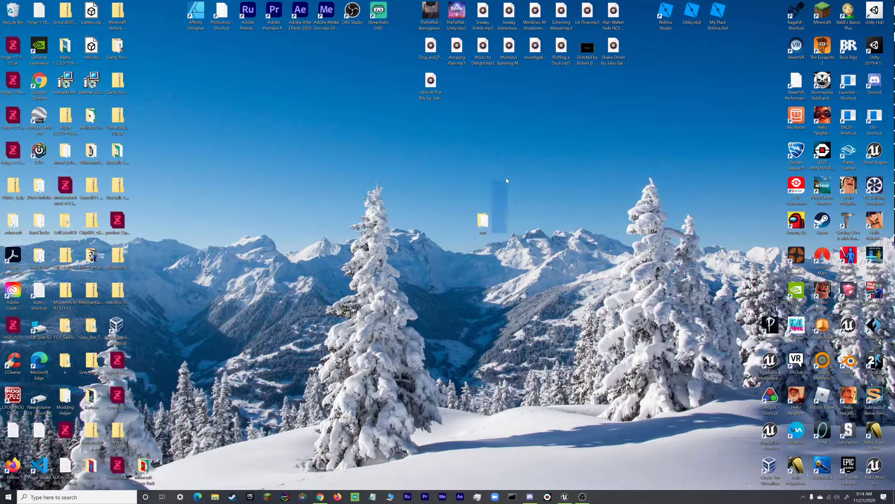
Create a desktop folder named fvs and move the test folder into it.
right_click(457, 256)
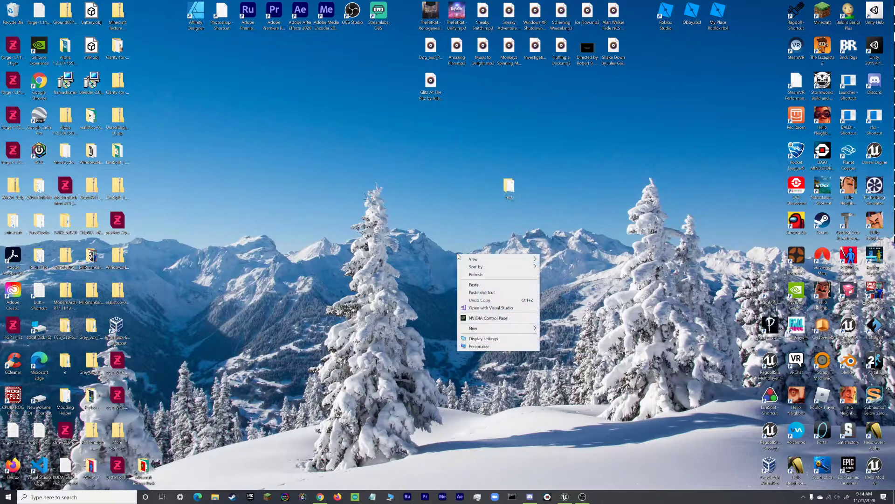
mouse_move(490, 330)
left_click(556, 328)
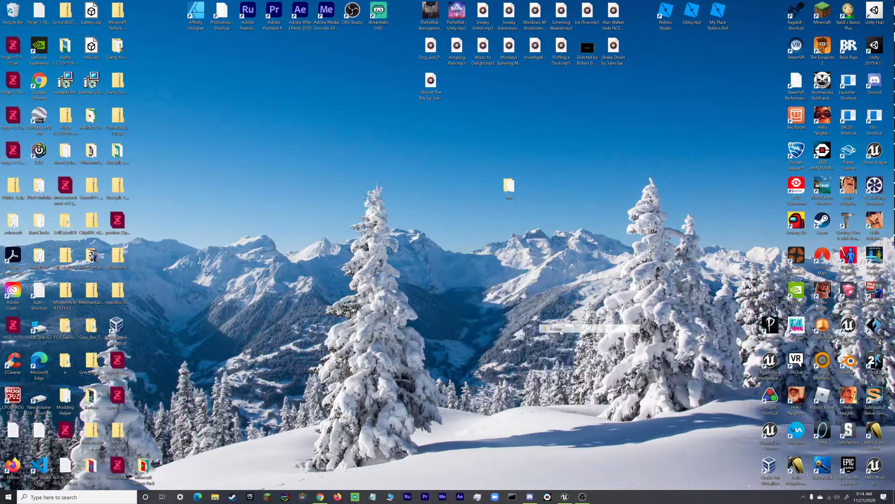
type("fvs")
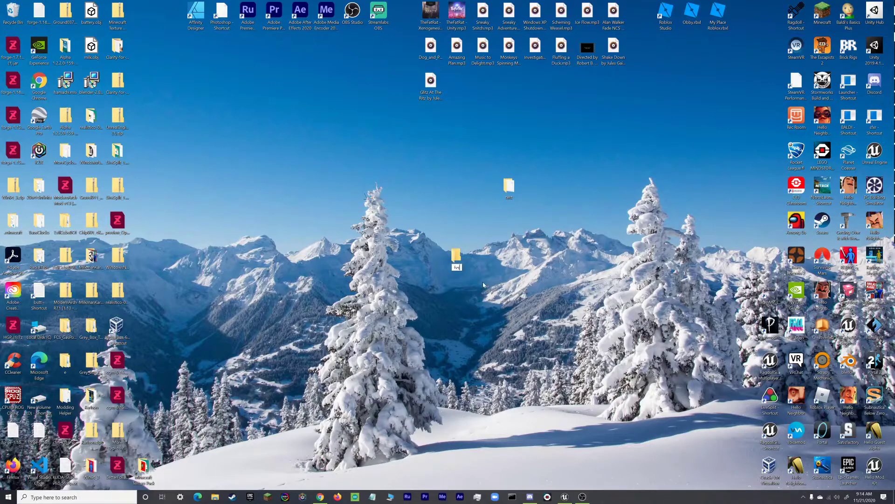
key("Return")
left_click_drag(507, 190, 455, 265)
Compress the test folder inside fvs into a zip with the default name.
double_click(459, 275)
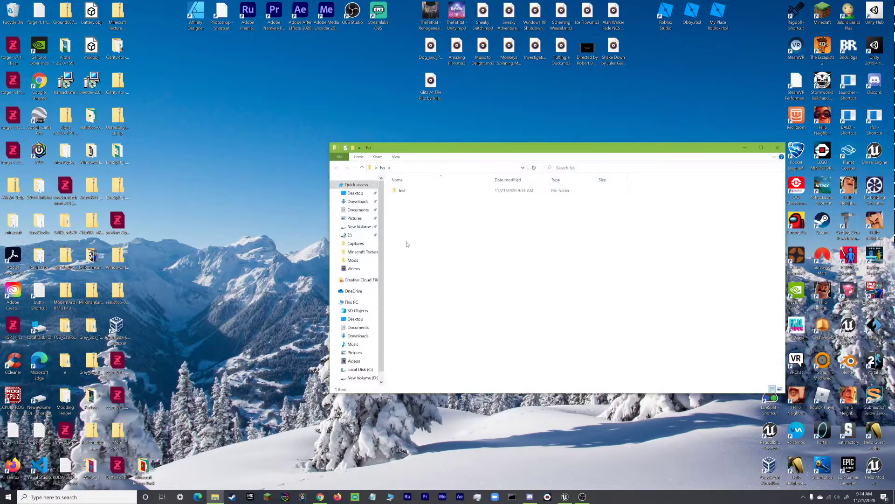
left_click(403, 191)
right_click(402, 192)
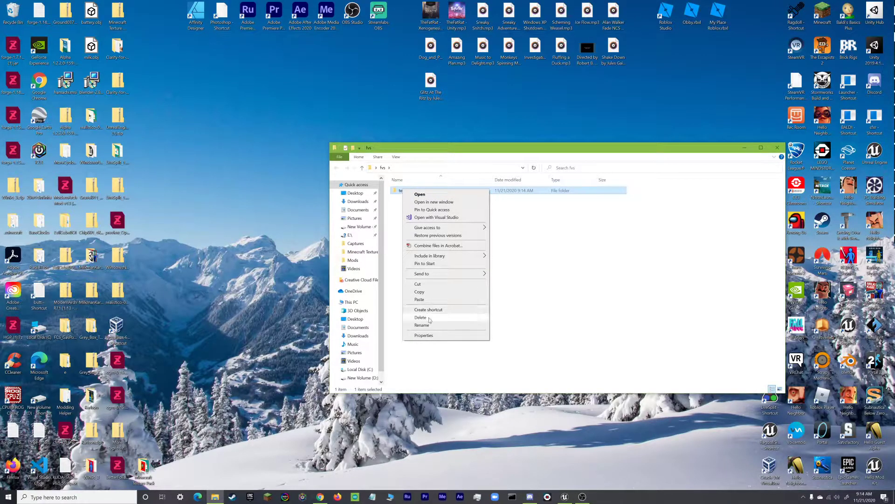
mouse_move(434, 274)
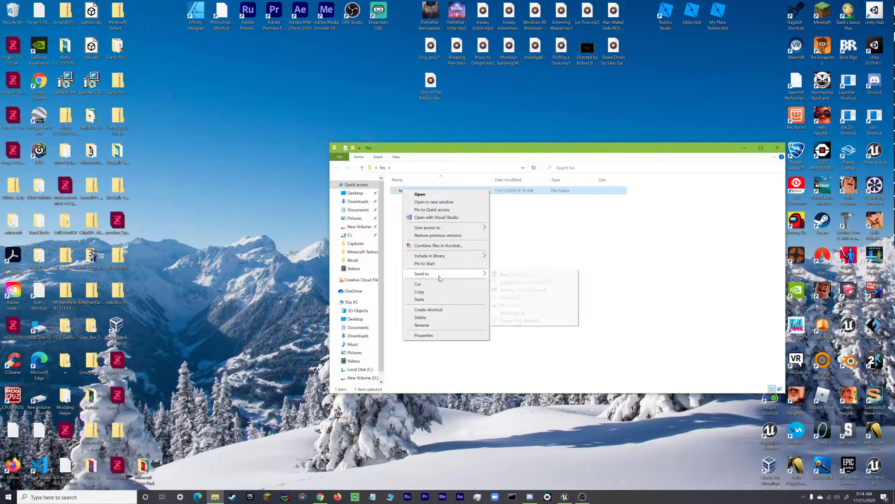
left_click(509, 286)
left_click(471, 256)
Close fvs, move it among the lower-left desktop icons, and return to the ModDB browser.
left_click(778, 147)
left_click_drag(459, 259, 143, 434)
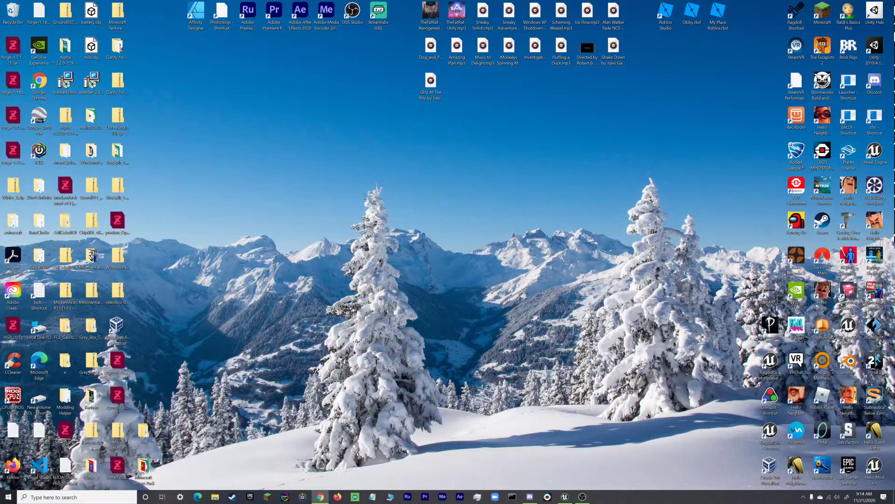
left_click(320, 496)
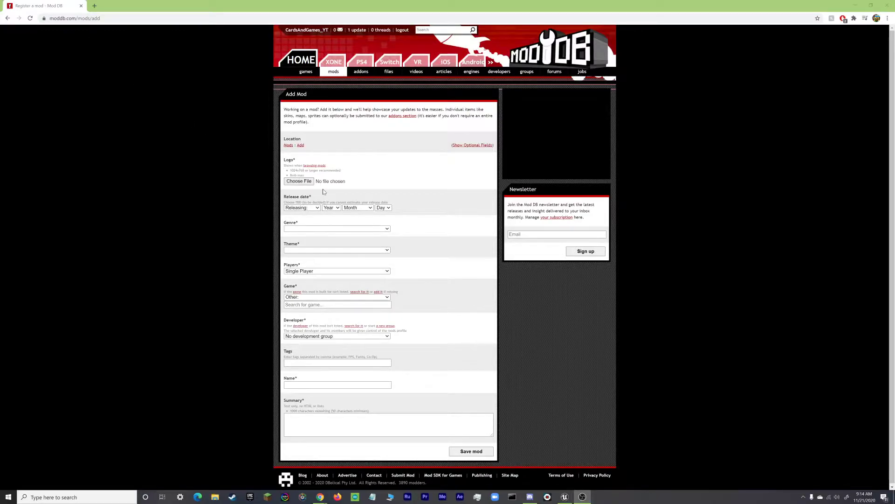
Attach the downloaded image as the mod's logo.
left_click(299, 182)
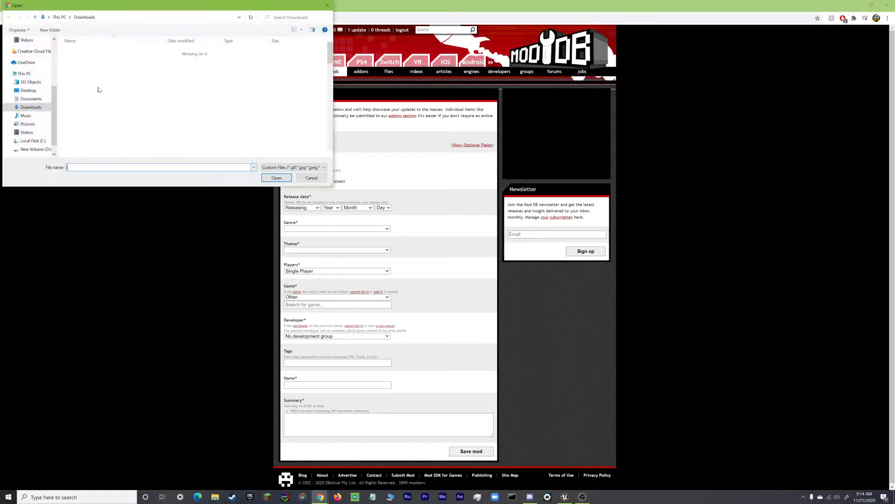
left_click(93, 62)
double_click(92, 63)
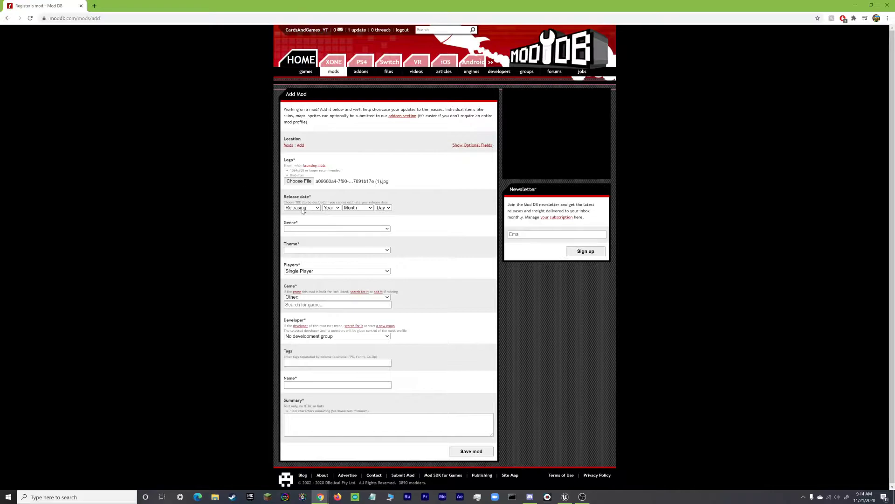
Set the release date to Releasing, November 21, 2020.
left_click(336, 208)
scroll(330, 257, "down", 2)
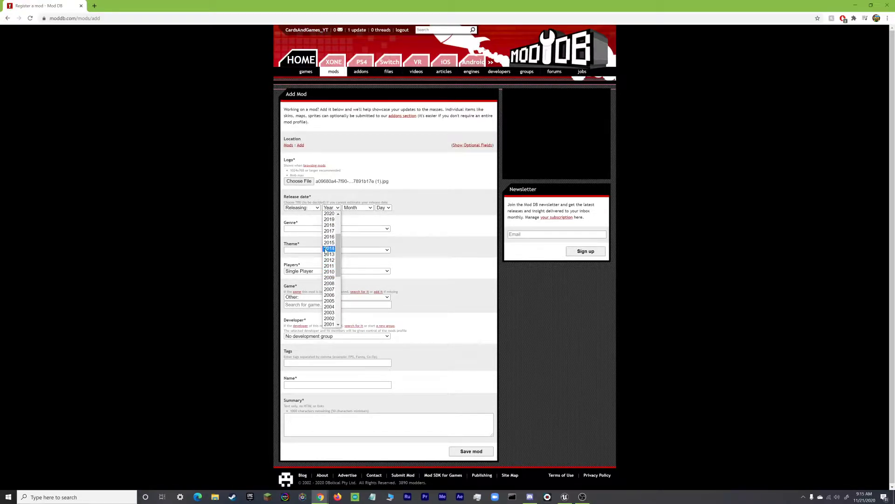
left_click(329, 213)
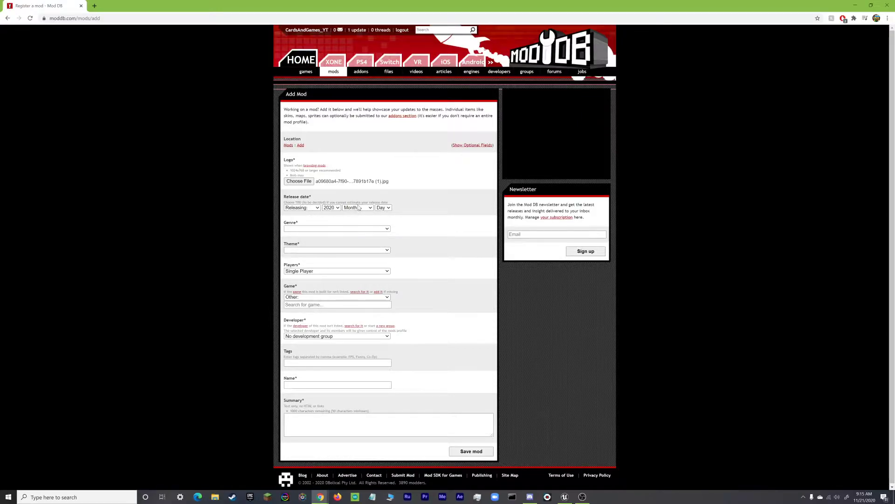
left_click(302, 208)
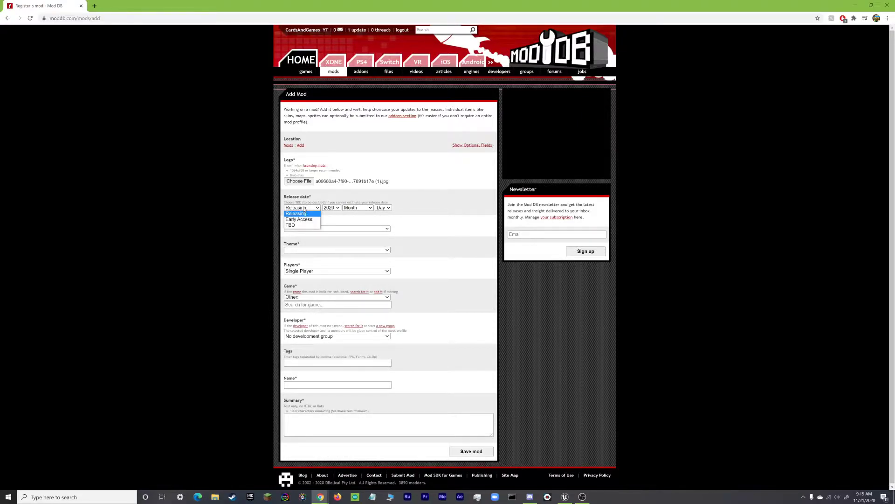
left_click(304, 212)
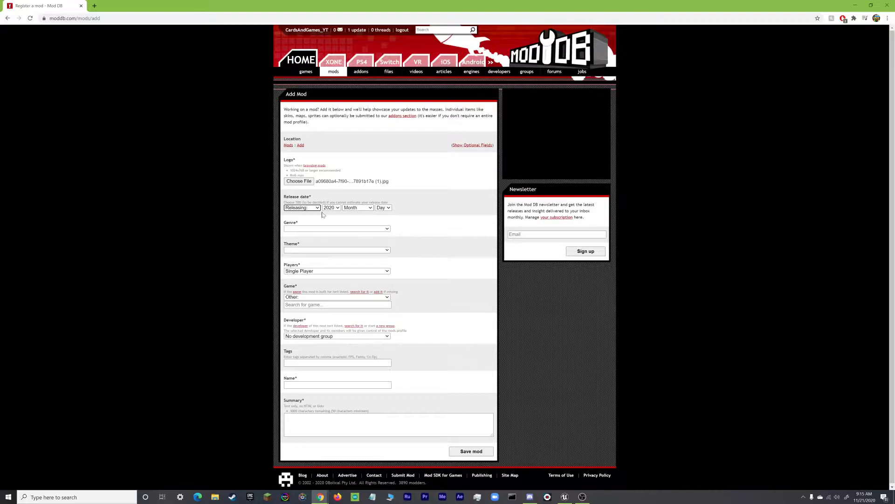
left_click(295, 208)
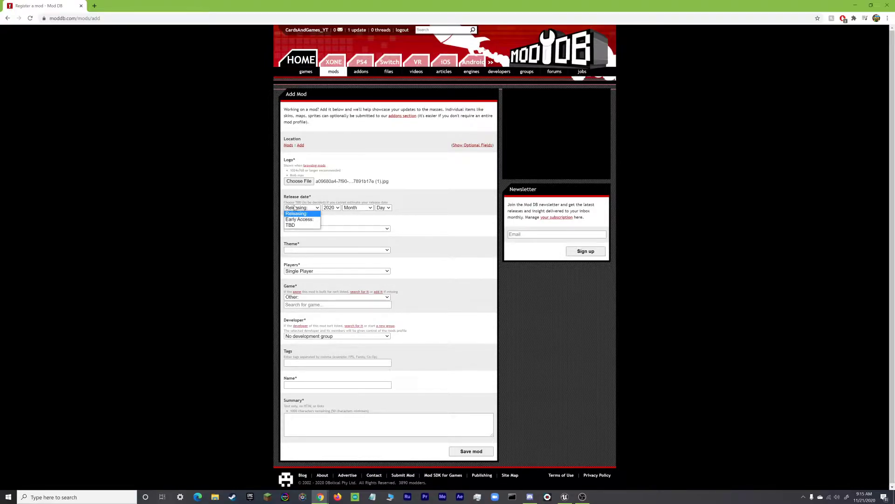
left_click(398, 224)
left_click(365, 210)
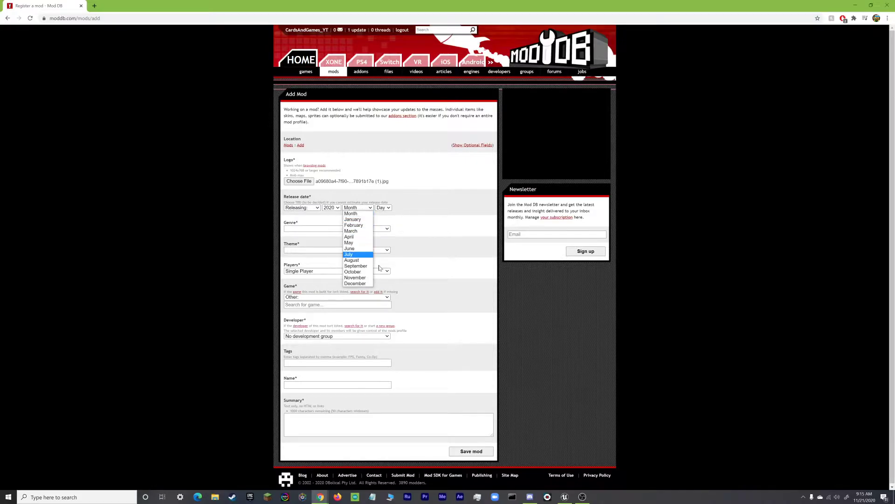
left_click(355, 278)
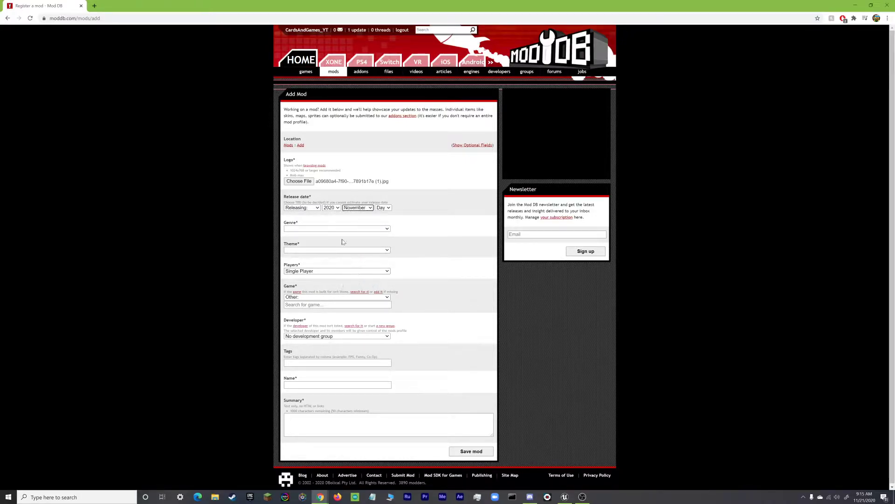
left_click(385, 208)
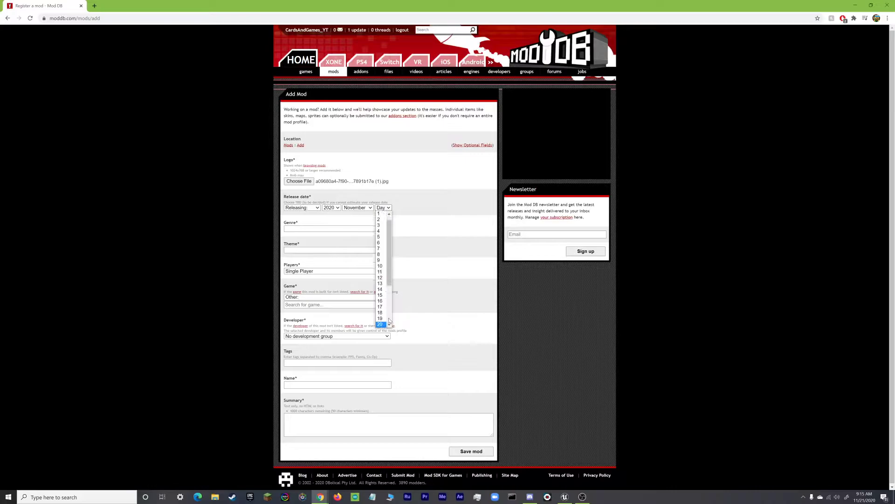
scroll(381, 320, "down", 1)
left_click(381, 320)
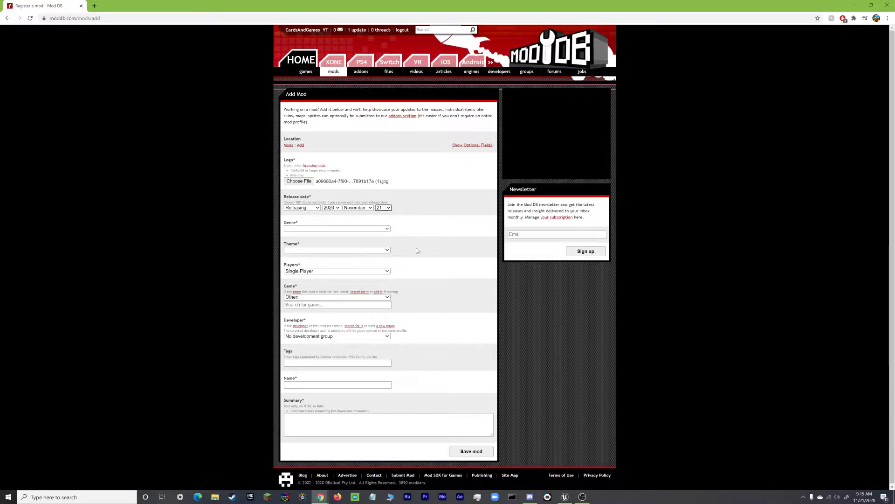
Set genre to Puzzle, theme to Horror and game to Hello Neighbor.
left_click(327, 228)
scroll(335, 327, "down", 5)
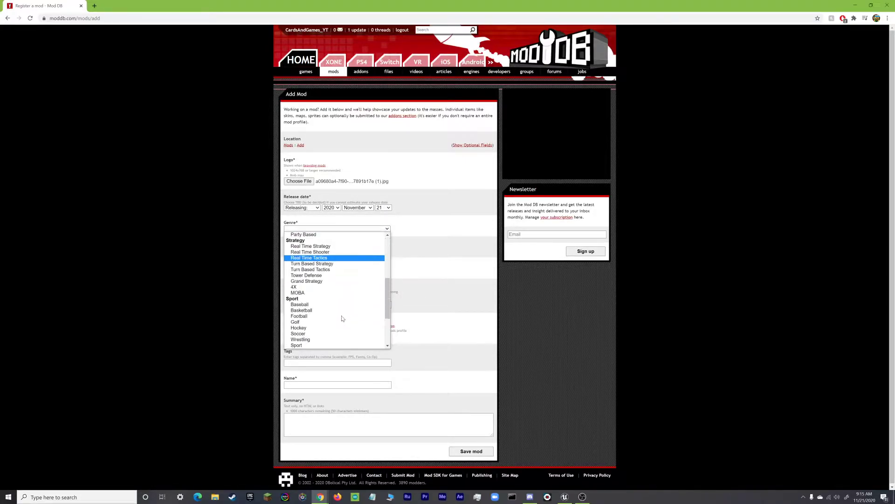
left_click(322, 345)
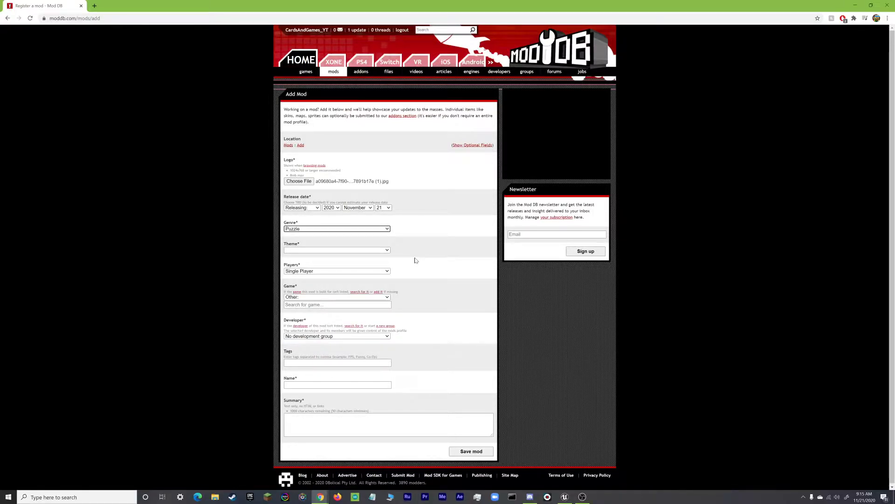
left_click(311, 251)
scroll(317, 348, "down", 5)
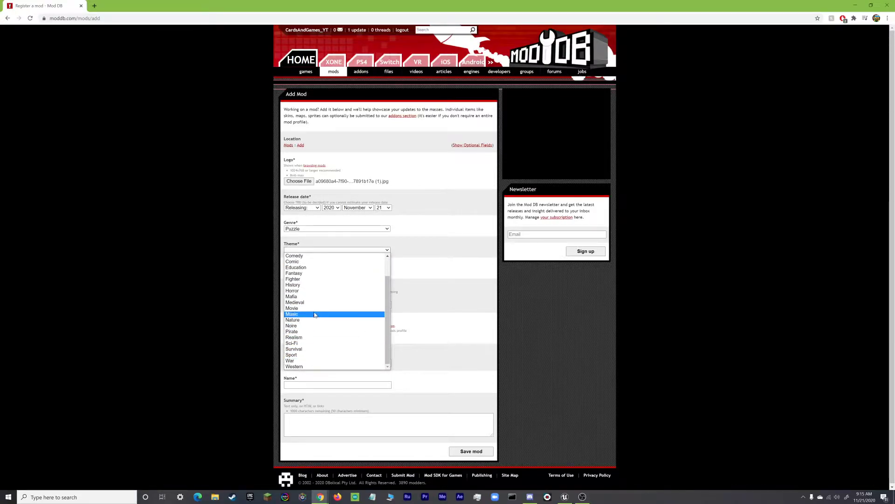
left_click(292, 291)
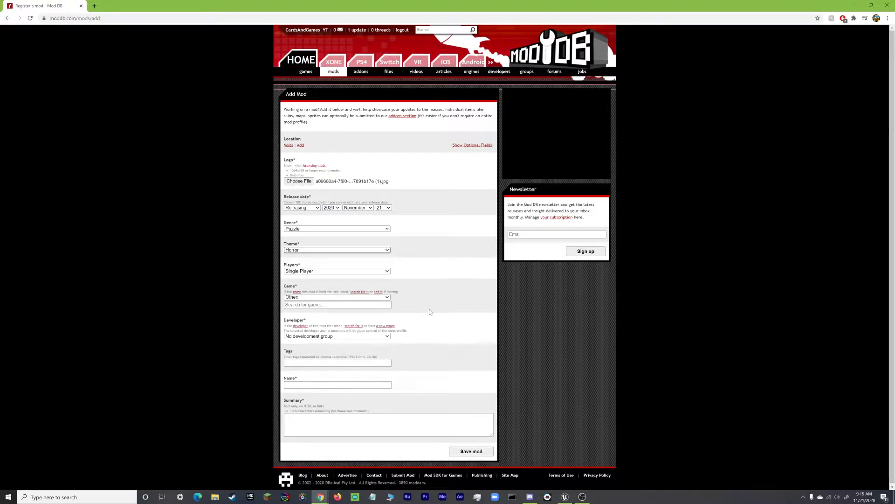
left_click(319, 298)
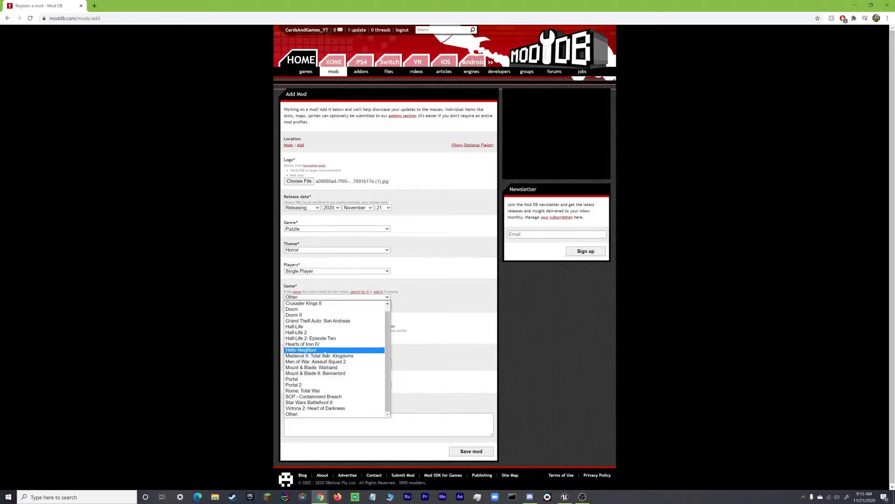
left_click(325, 350)
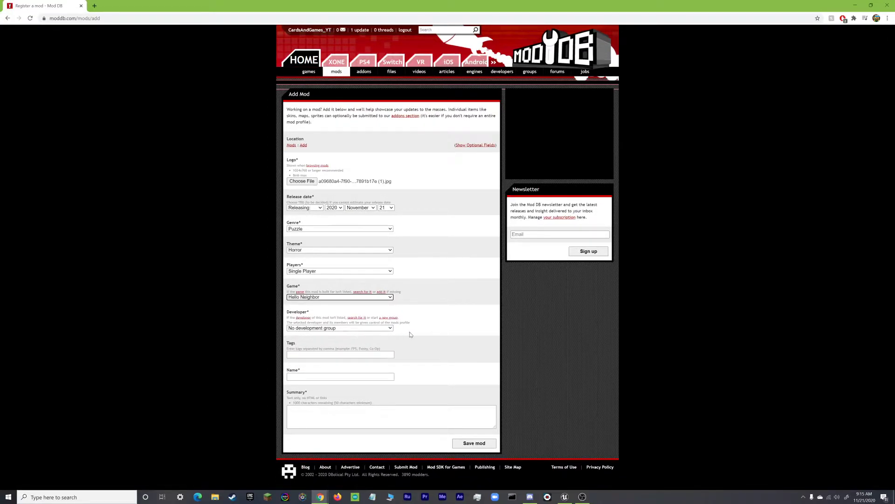
Add the #Fun tag, name the mod 'test Mod for E', and fill the summary with E's.
left_click(306, 354)
left_click(303, 366)
left_click(310, 376)
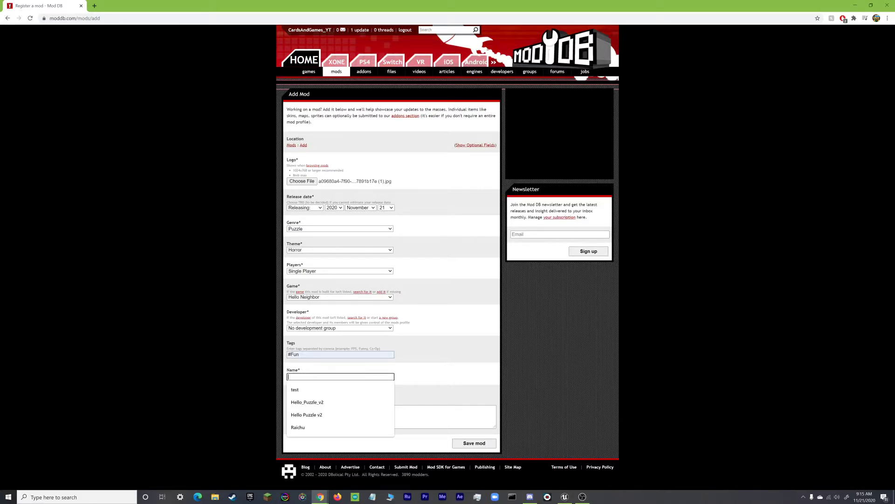
left_click(304, 391)
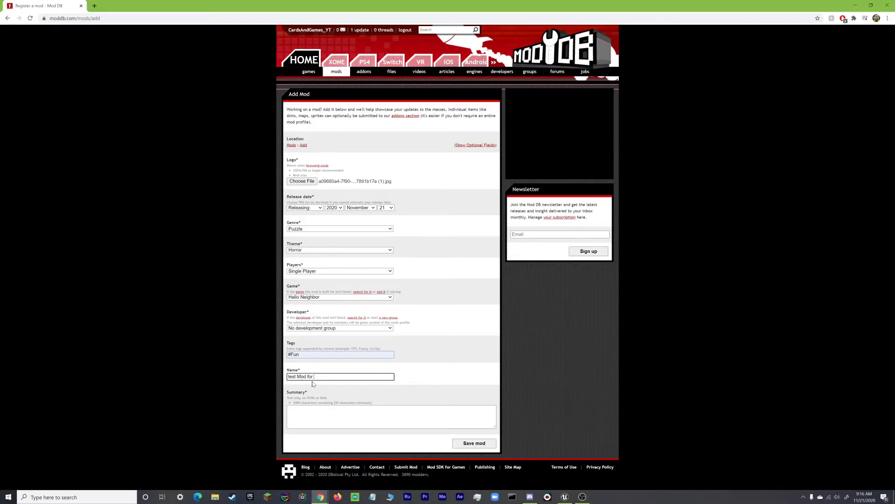
key("shift+Tab")
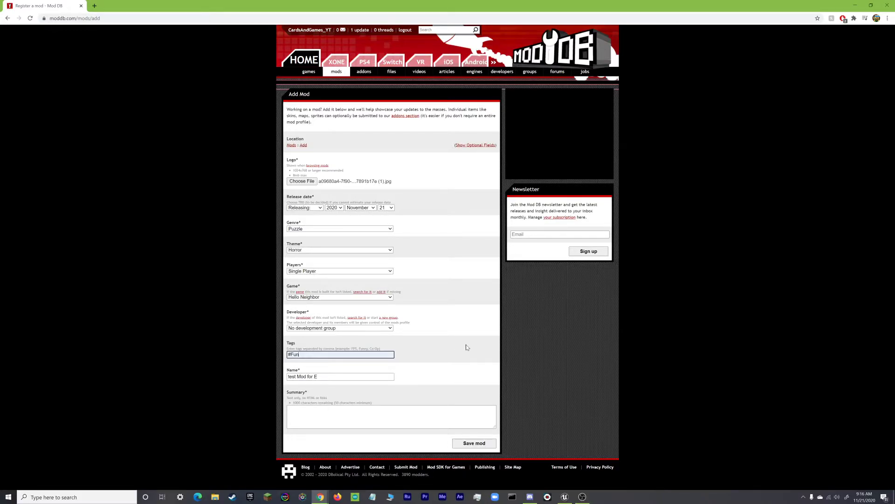
left_click(340, 416)
type("EEEEEEEEEEE")
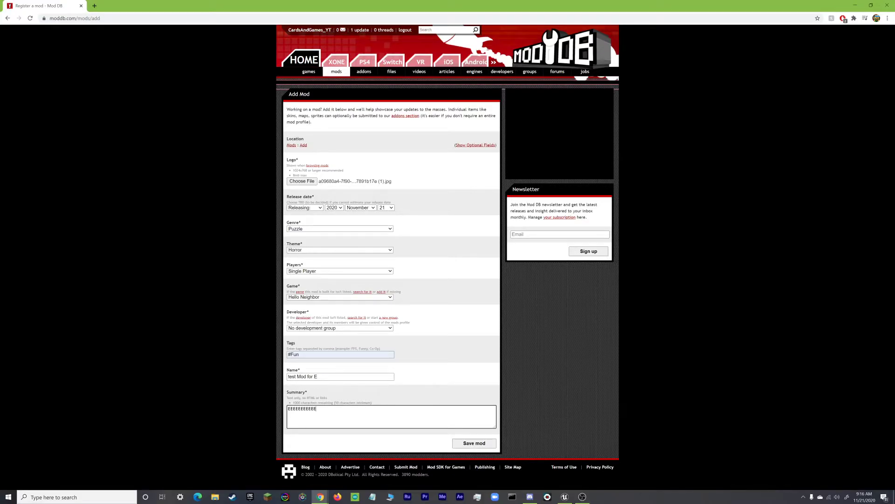
type("EEEEEEEEEEEEEEEEEEEEEEEEEEEEEEEEEEEEEEEEEEEEEEEEEEEEEEEEEEEEEEEEEEEEEEEE")
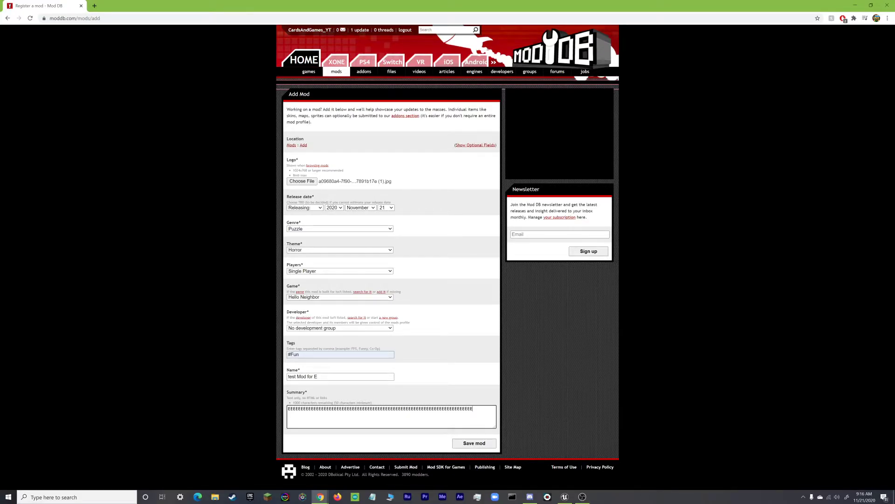
type("EEEEEEEEEEEEEEEEEEEEEEEEEEEEEEEEEEEEEEEEEEEEEEEEEEEEEEEEEEEEEEEEEEEEEEEEEEEEEEEEEEEEEEEEEEEEEEEEEEEEEEEEEEEEEEEEEEEEEEEEEEEEEEEEEEEEEEEEEEE")
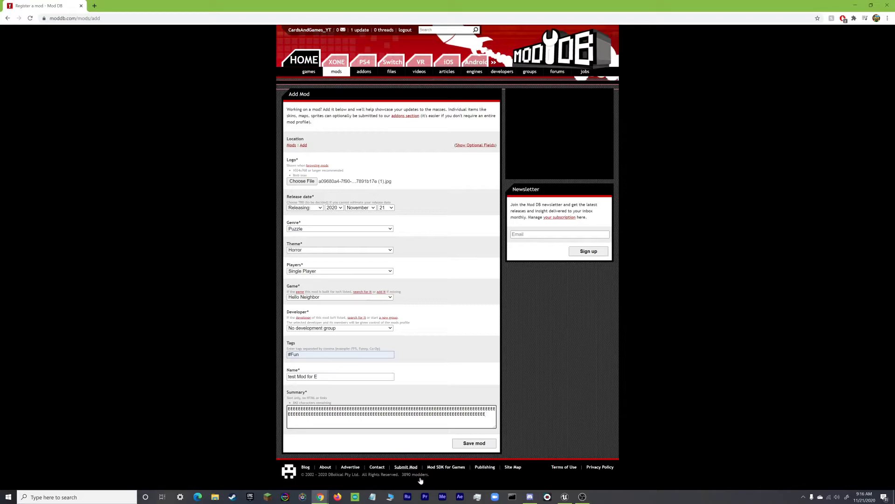
Save the form to create the 'test Mod for E' profile page.
left_click(470, 444)
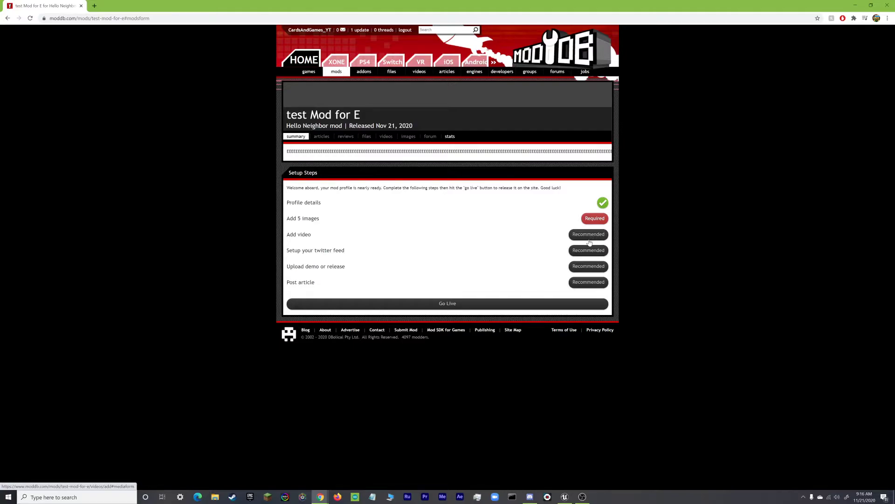
left_click(574, 266)
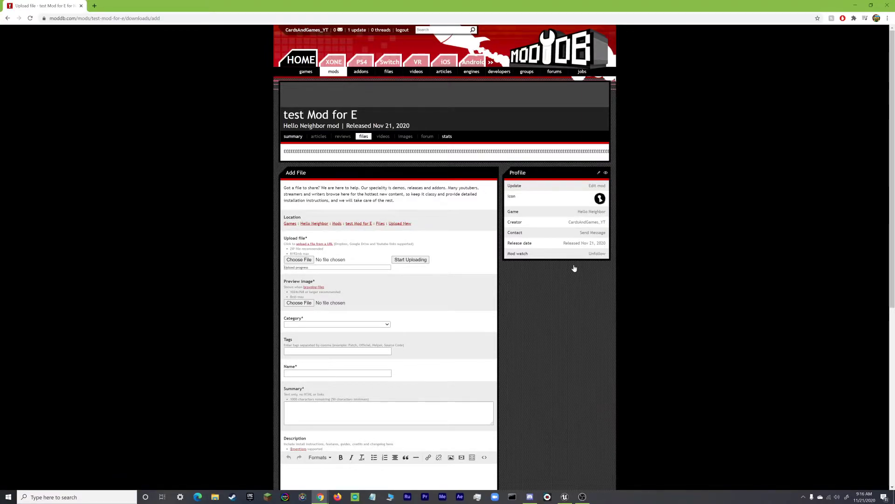
scroll(588, 326, "down", 2)
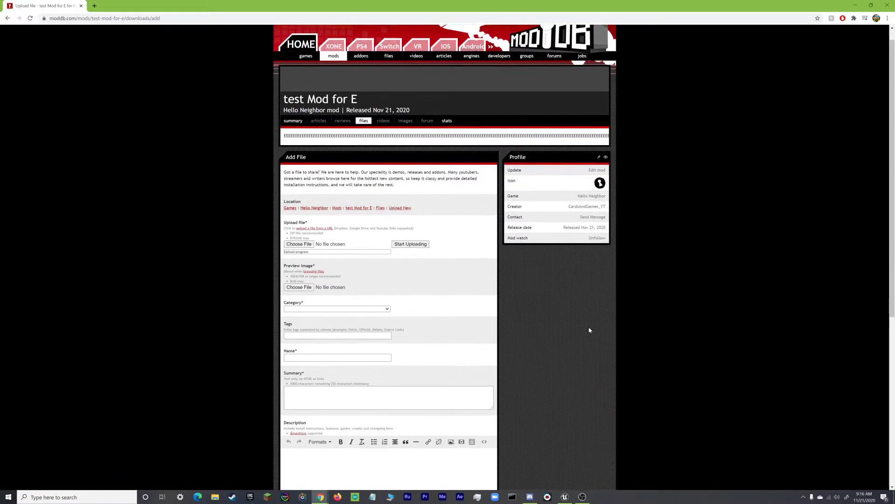
scroll(590, 341, "up", 2)
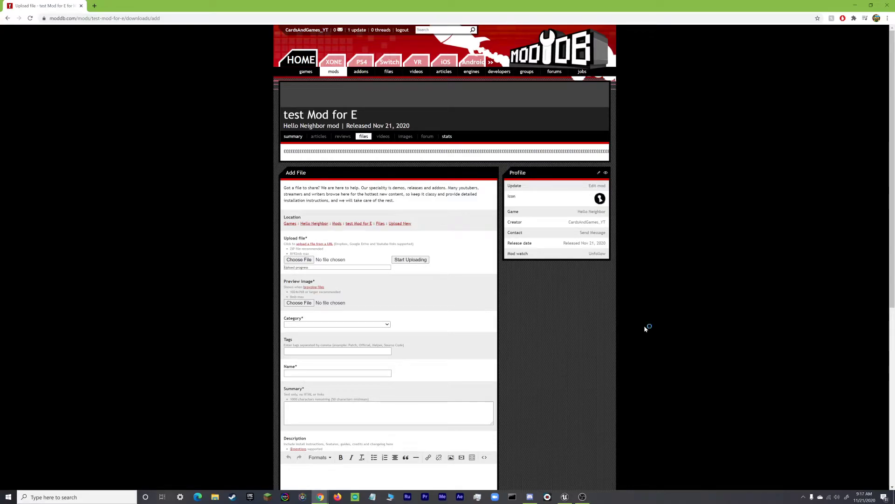
Pick test.zip from Desktop\fvs under the All Files filter and upload it.
left_click(294, 263)
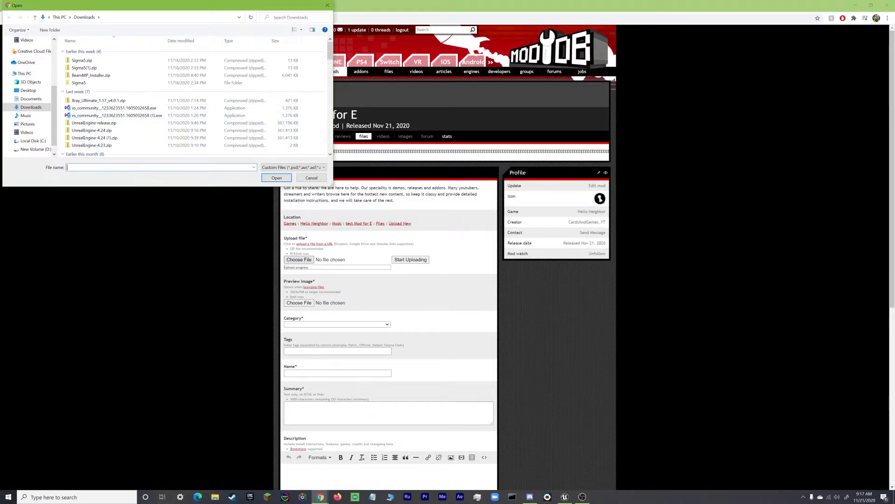
left_click(32, 91)
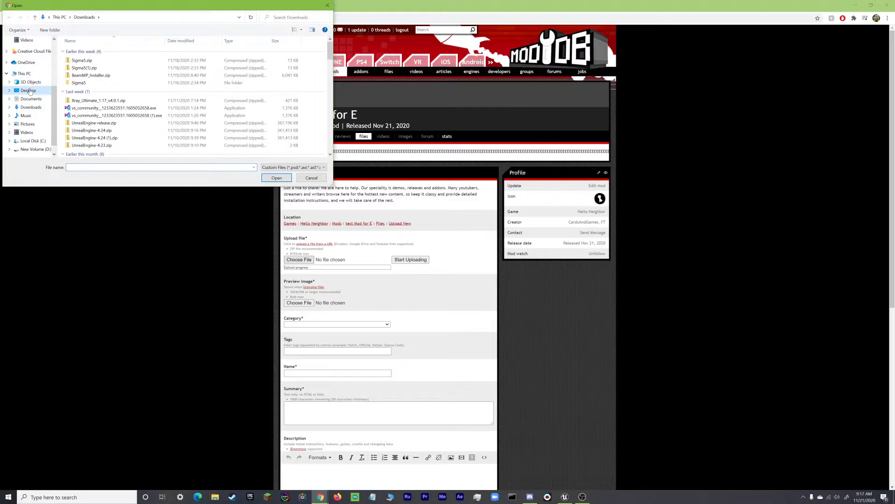
scroll(163, 90, "down", 2)
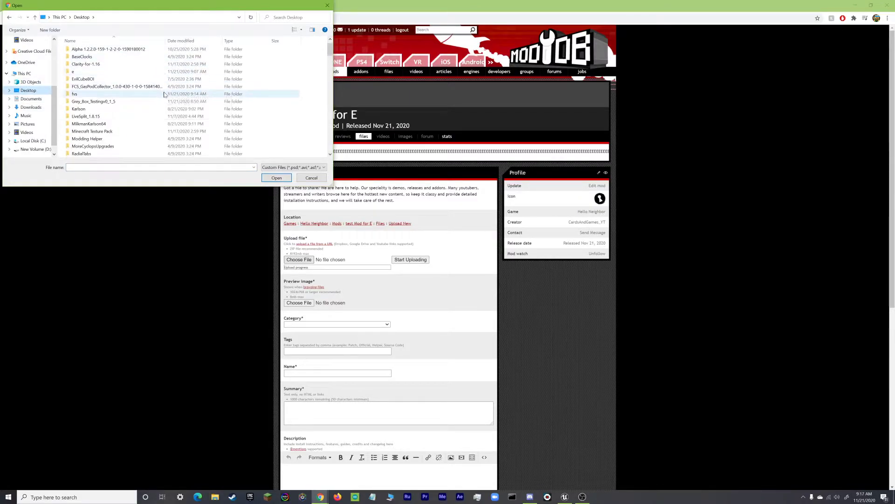
scroll(168, 89, "down", 1)
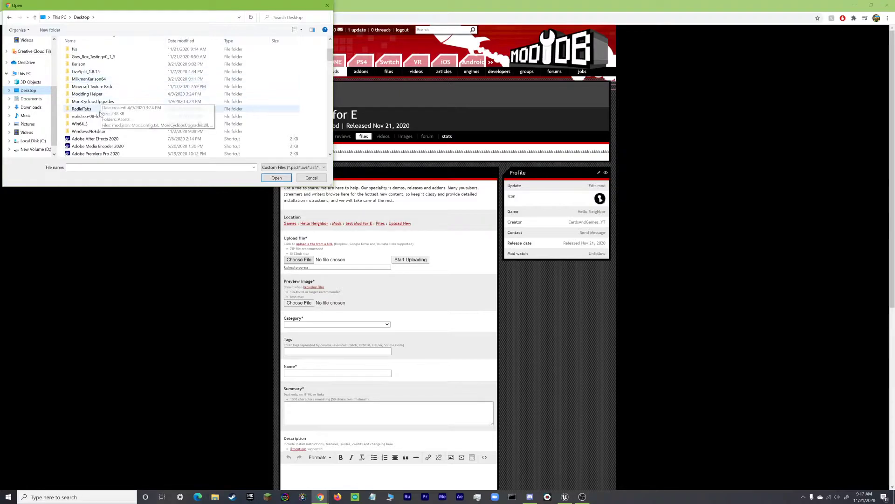
scroll(98, 79, "up", 1)
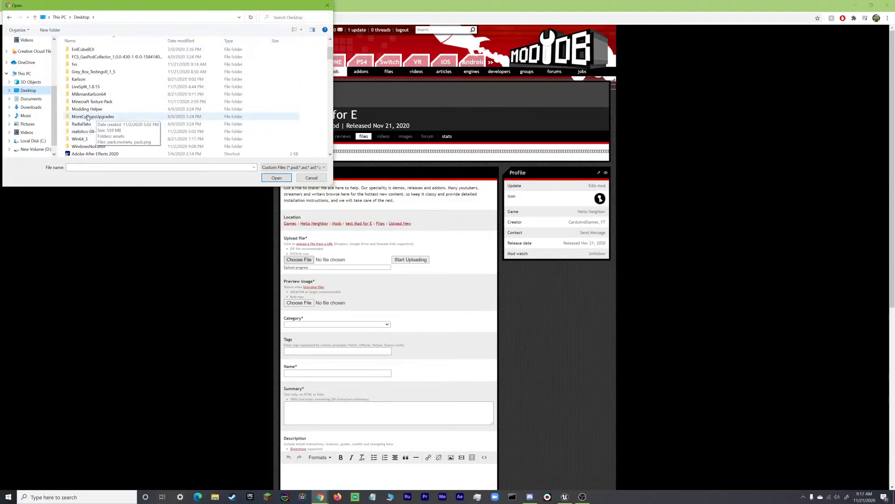
double_click(75, 73)
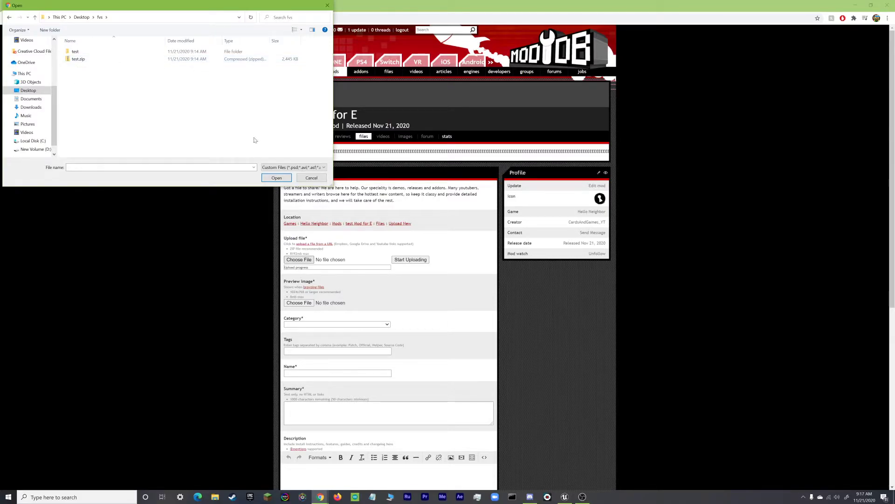
left_click(277, 167)
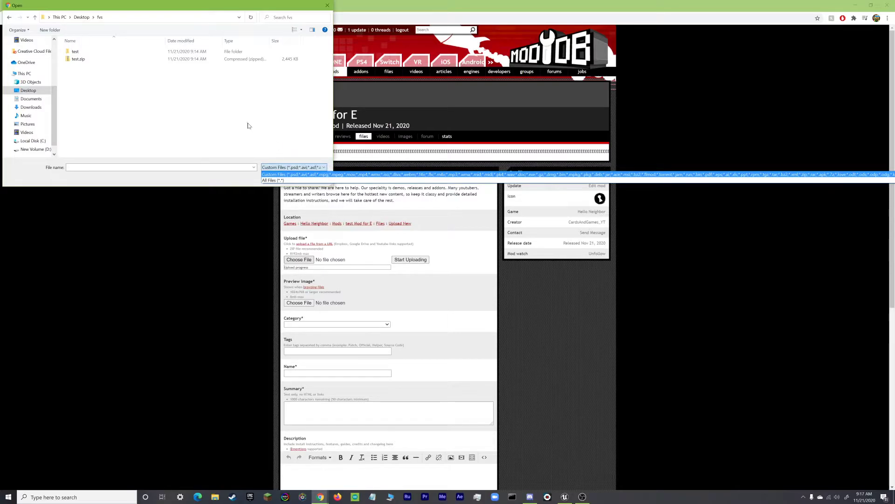
left_click(271, 181)
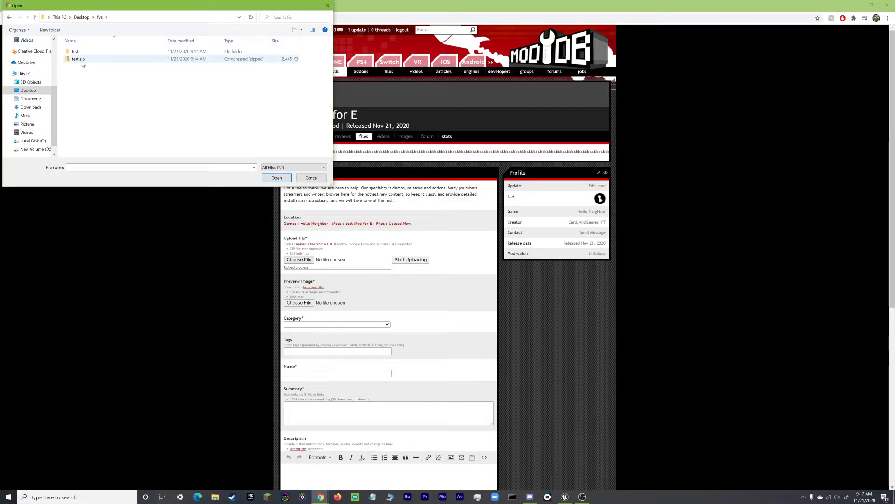
left_click(93, 59)
left_click(276, 178)
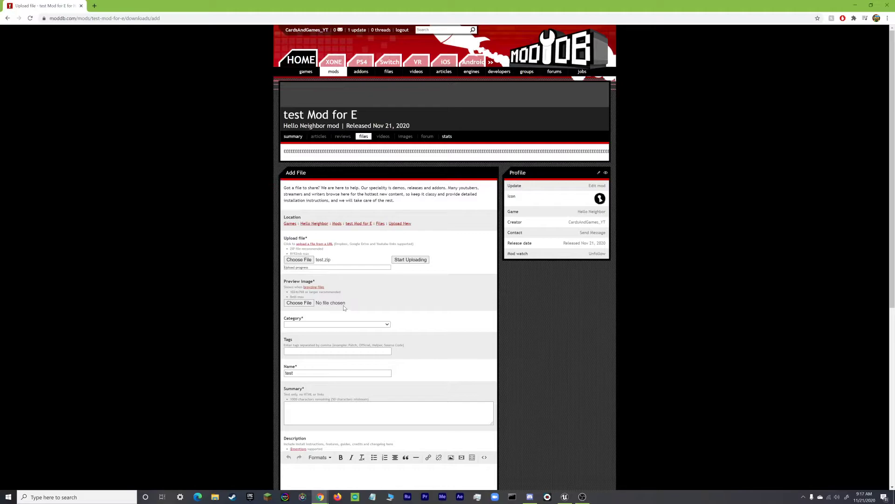
left_click(409, 261)
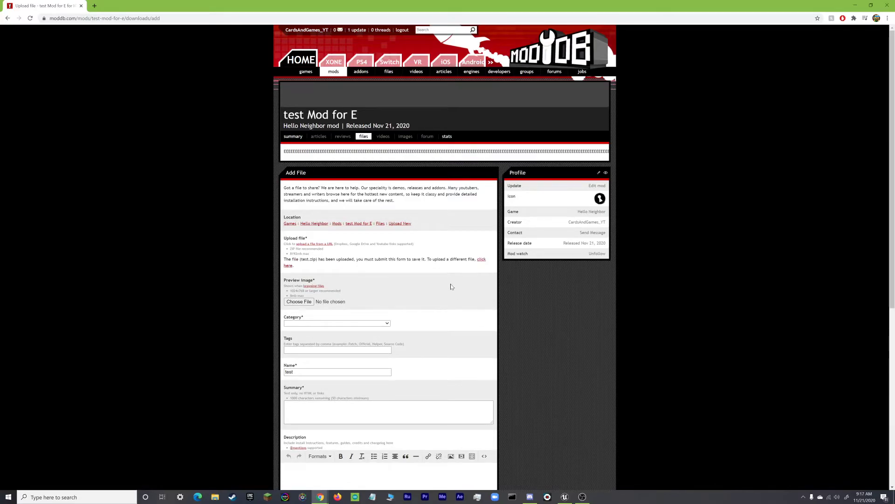
Attach the first JPG in Downloads as the preview image.
left_click(295, 302)
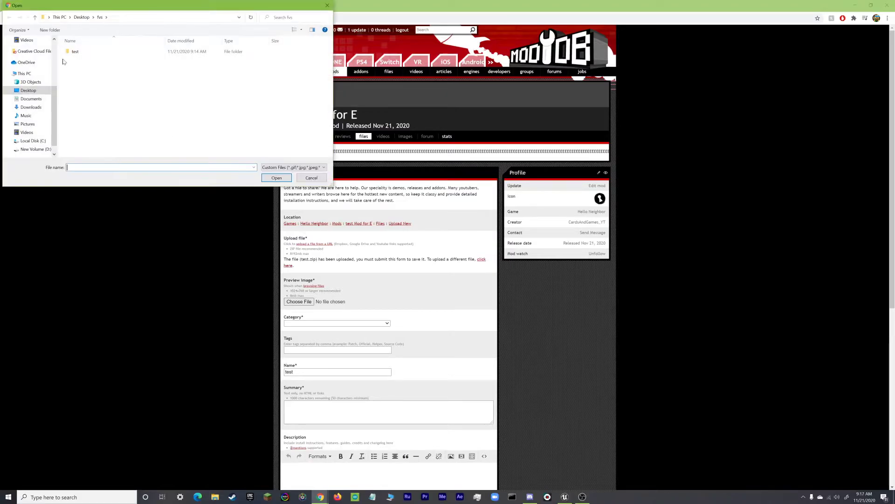
left_click(31, 108)
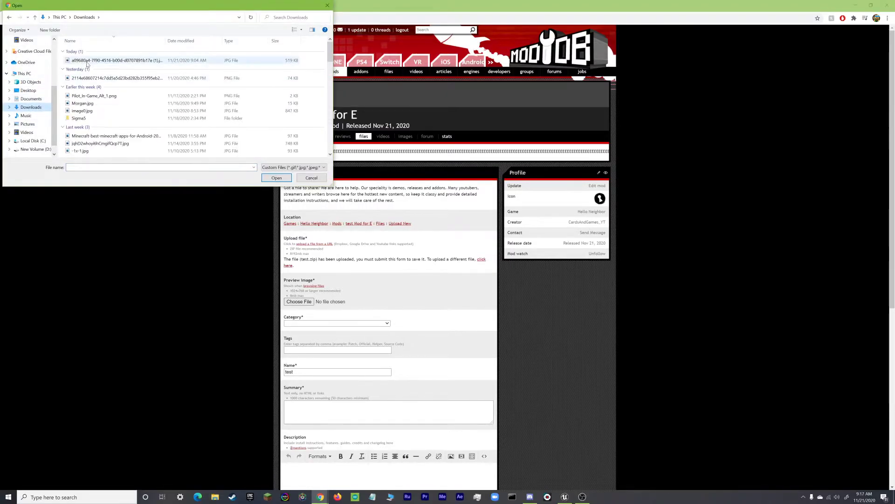
double_click(88, 61)
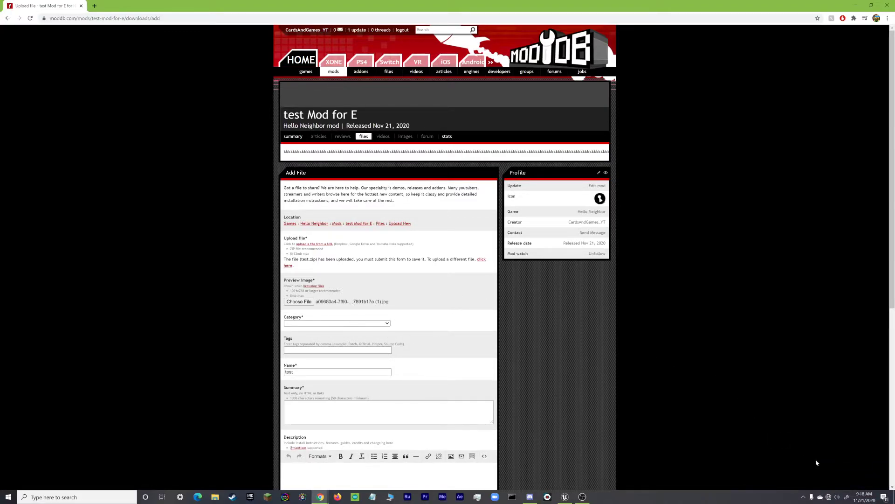
Connect to a secured Wi-Fi network from the taskbar network list.
left_click(828, 496)
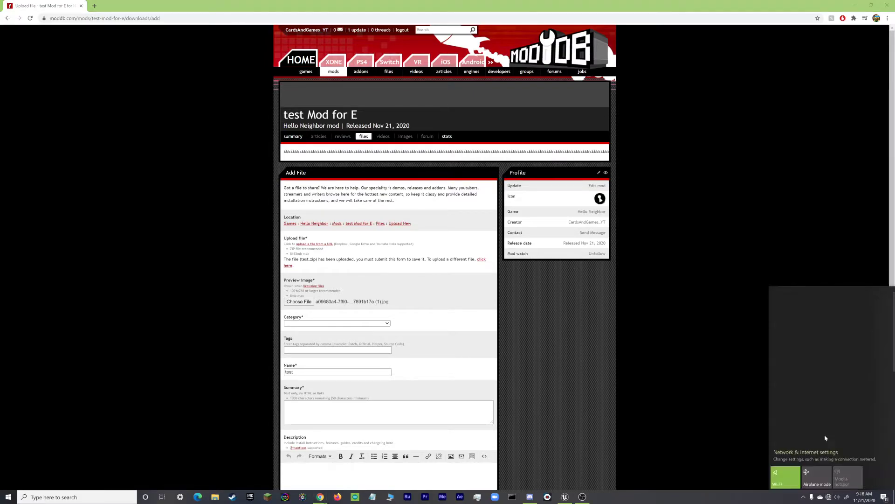
left_click(800, 300)
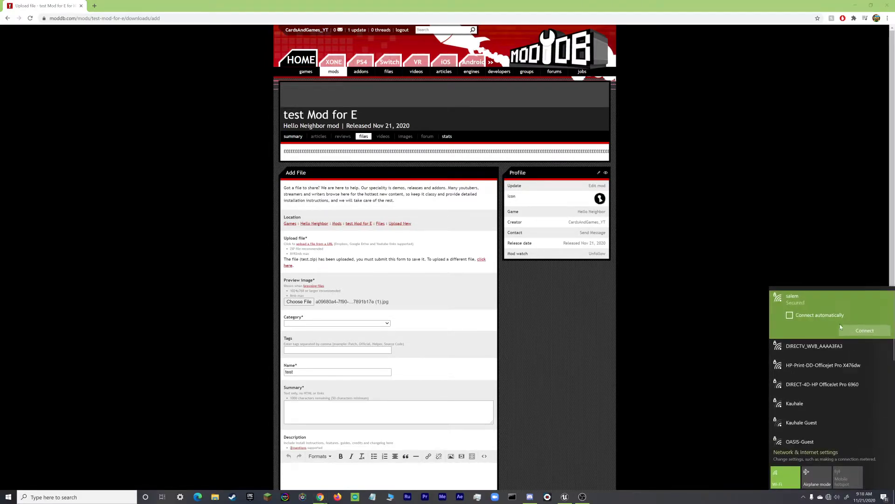
left_click(862, 330)
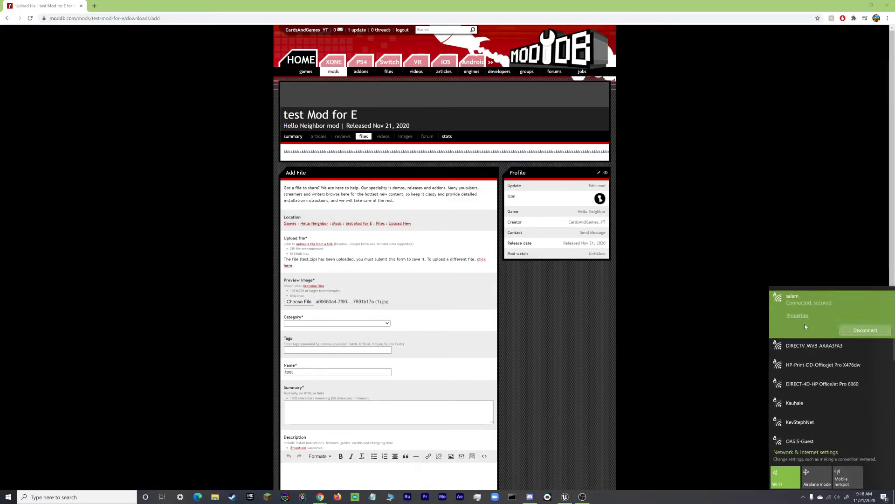
left_click(697, 319)
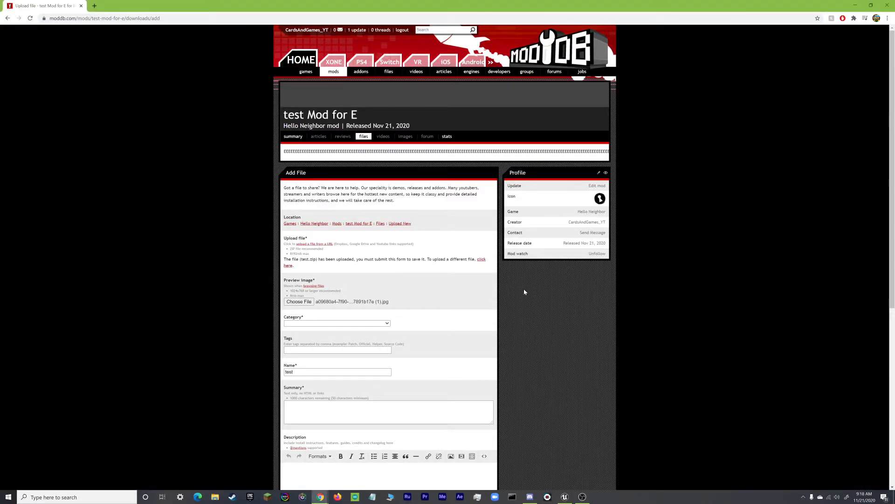
Choose Full Version under Releases as the file's category.
left_click(340, 326)
scroll(351, 375, "down", 5)
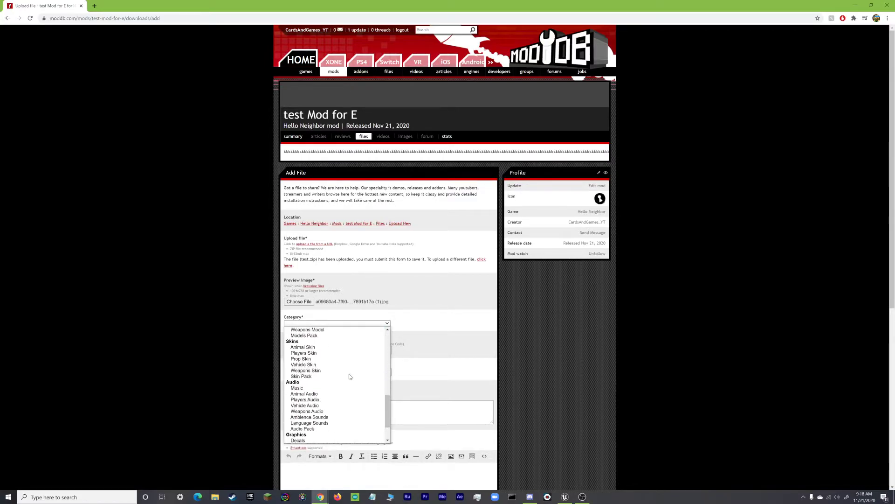
scroll(351, 376, "down", 2)
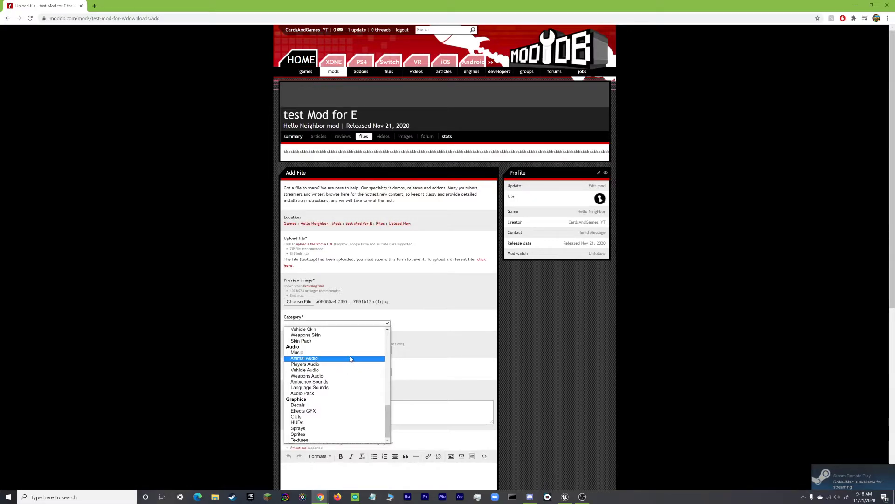
scroll(351, 356, "up", 8)
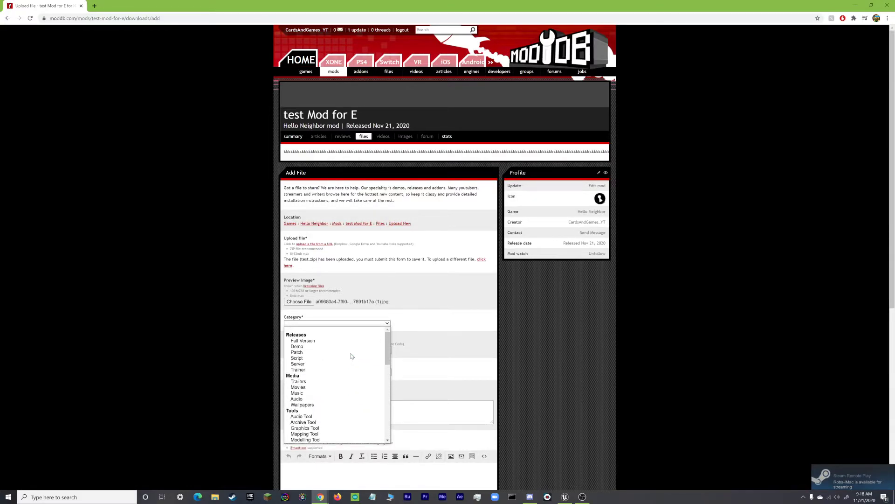
left_click(313, 343)
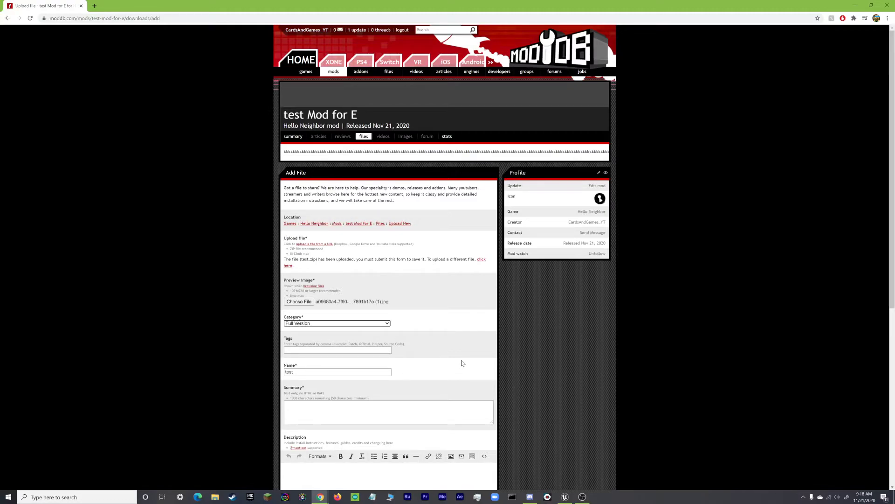
Tag the file #Fun and rename it to 'test Mod for E'.
left_click(361, 350)
type("#Fun")
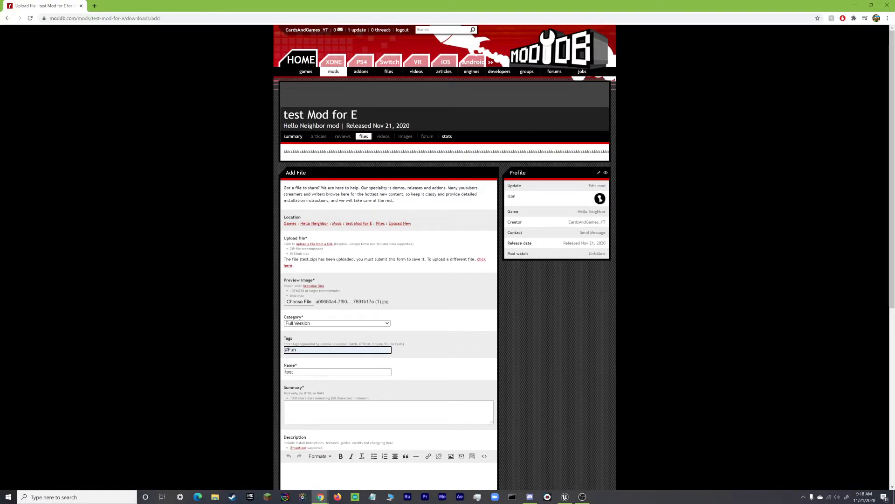
left_click(350, 371)
left_click(351, 396)
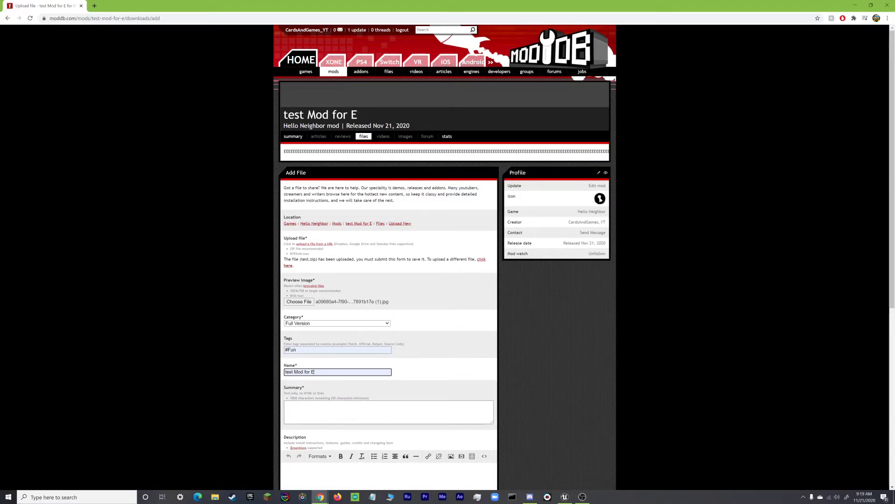
Fill the Summary with several long lines of repeated E characters.
left_click(344, 411)
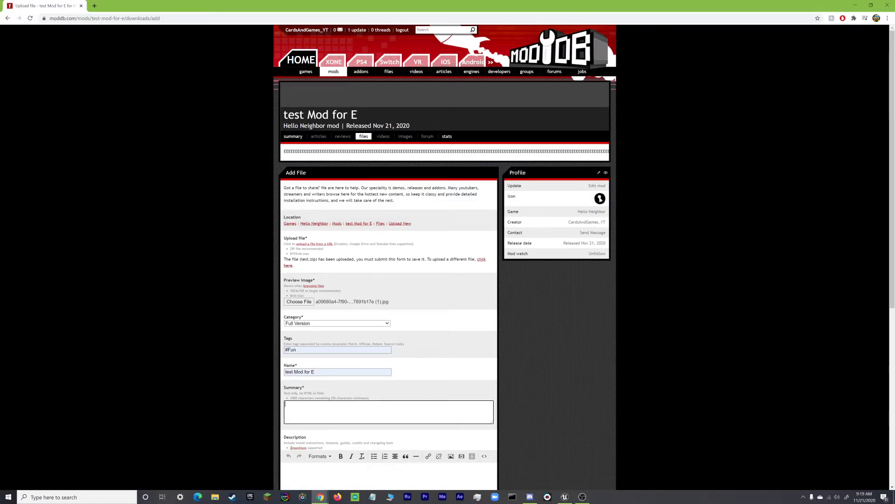
type("EEEEEEEEEEEEEEEEEEEEEEEEEEEEEEEEEEEEEEEEEEEEEEEEEEEEE")
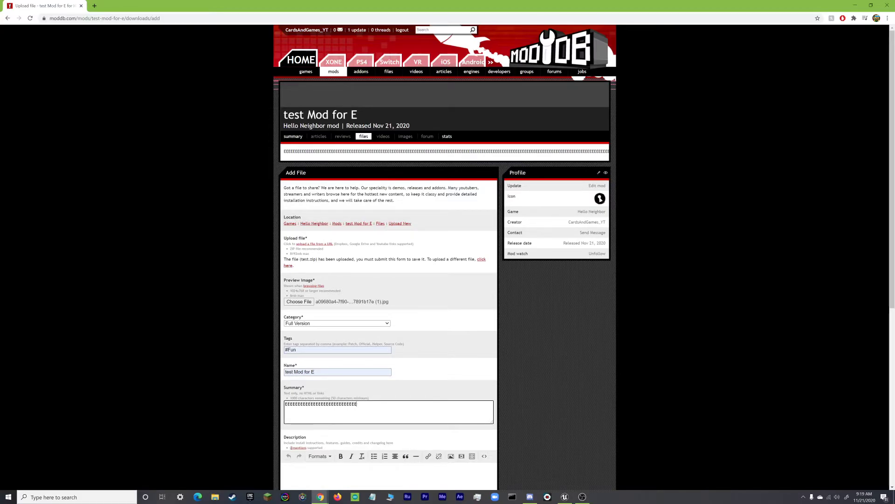
type("EEEEEEEEEEEEEEEEEEEEEEEEEEEEEEEEEEEEEEEEEEEEEEEEEEEEEEE")
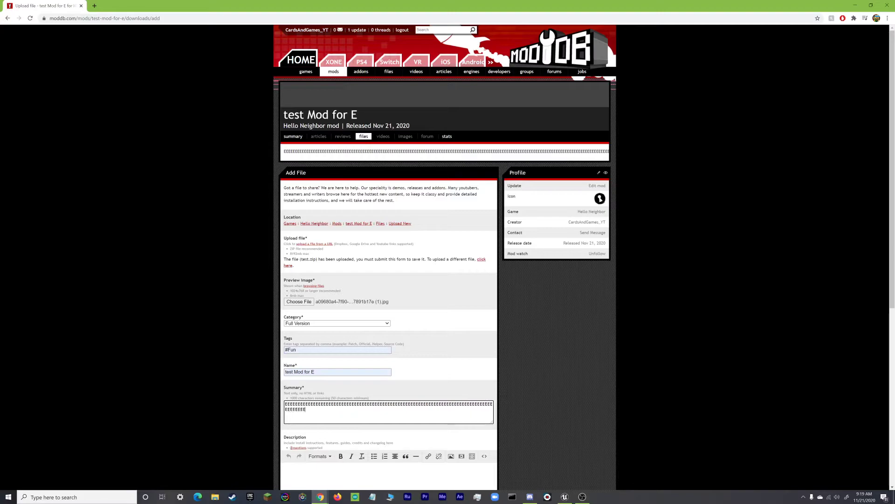
type("EEEEEEEEEEEEEEEEEEEEEEEEEEEEEEEEEEEEEEEEEEEEEEEEEEEEEEEE")
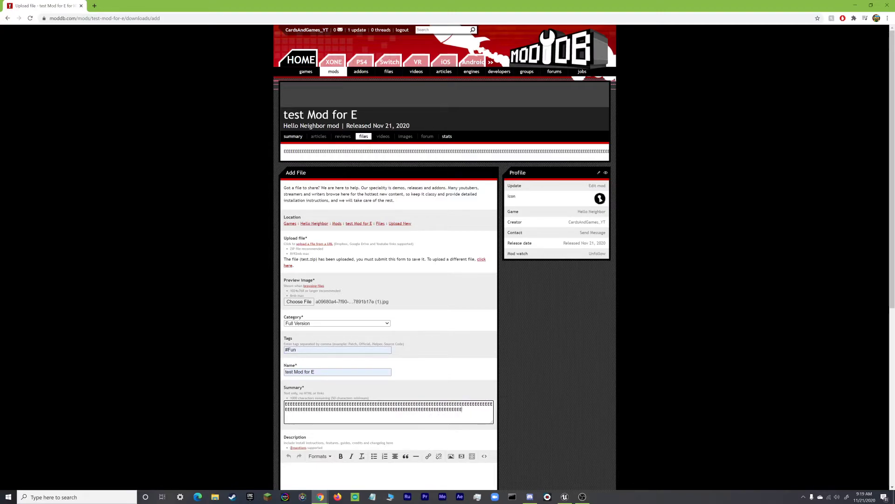
type("EEEEEEEEEEEEEEEEEEEEEEEEEEEEEEEEEEEEEEEEEEEEEEEEEEEEEEEEEEEEEEEEEEEEEEEEEEEEEEEEEEEEEEEEEEEEEEEEEEEEEEEEEEEEEEEEEE")
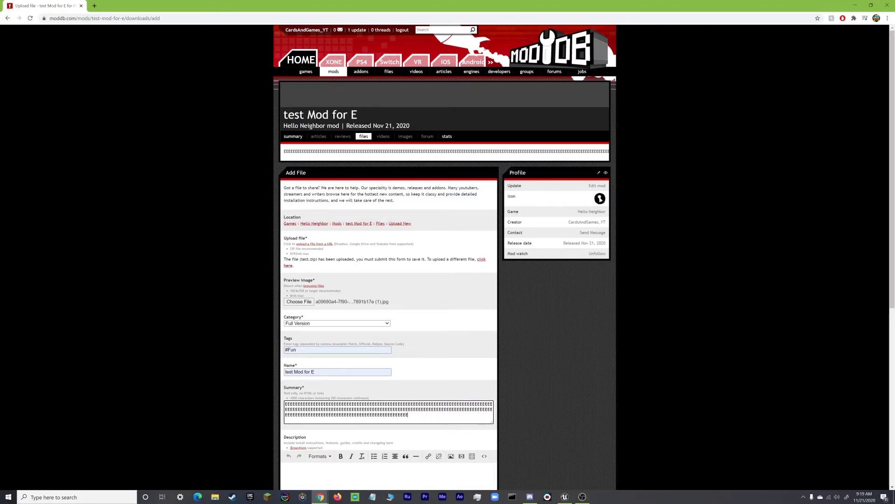
type("EEEEEEE")
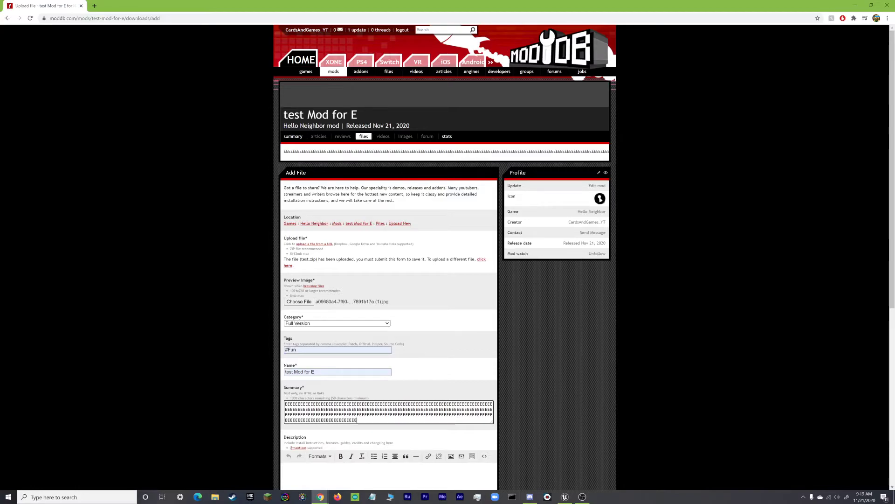
type("EEEEEEE")
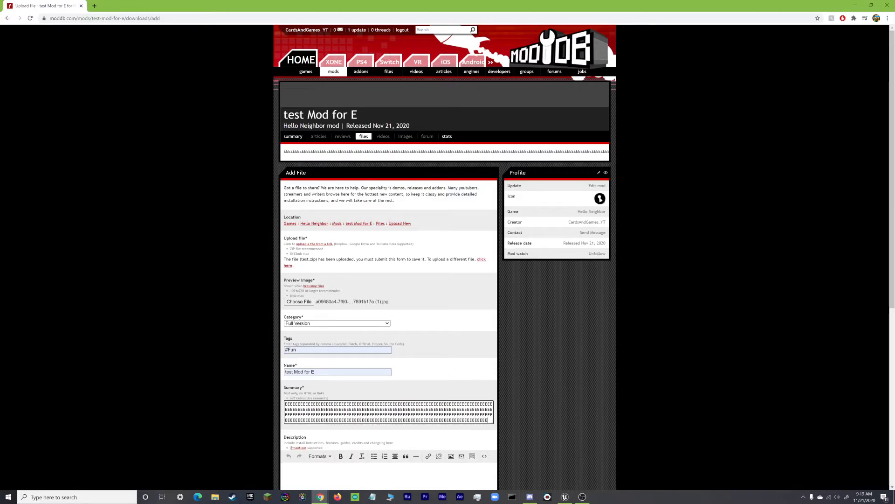
left_click(547, 401)
Add and then remove Mac so Windows stays the only platform, and bring Steam forward.
scroll(547, 401, "down", 5)
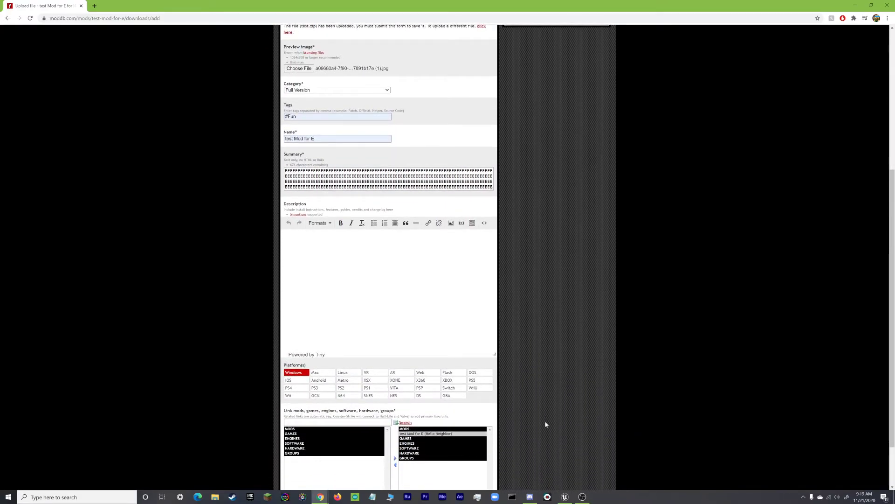
scroll(524, 404, "down", 1)
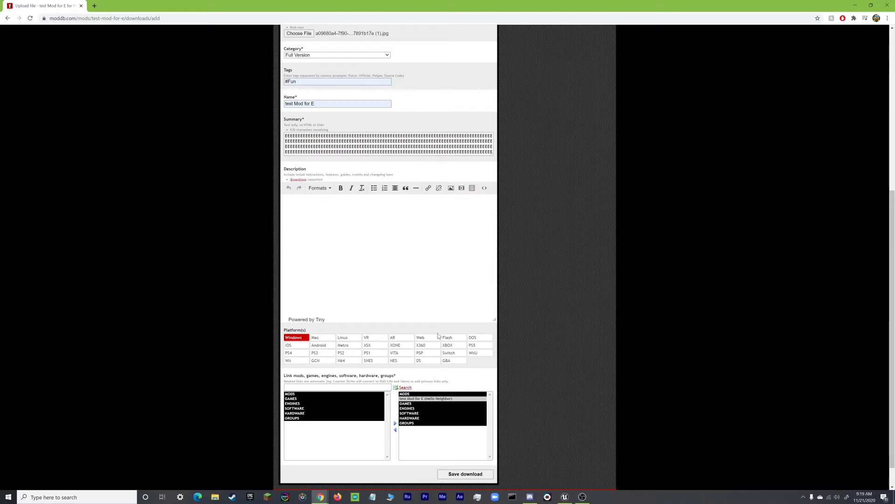
left_click(320, 342)
left_click(326, 337)
left_click(232, 496)
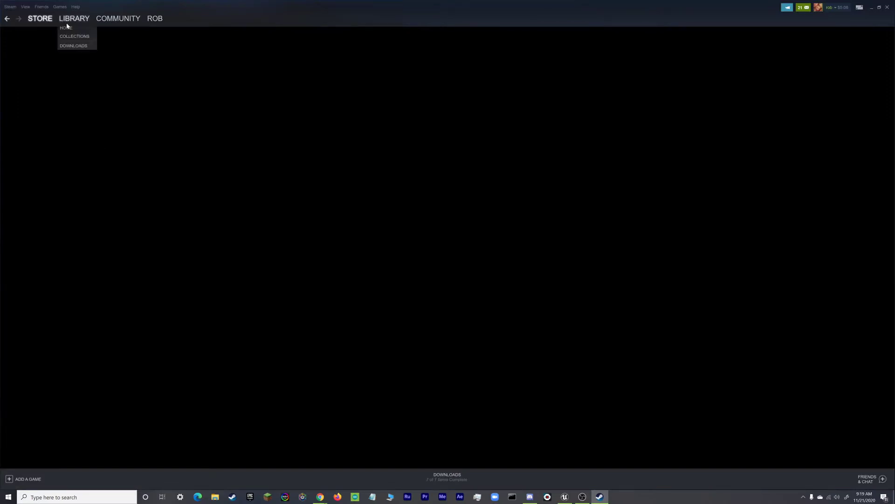
View the Hello Neighbor store page from the Steam library.
left_click(65, 21)
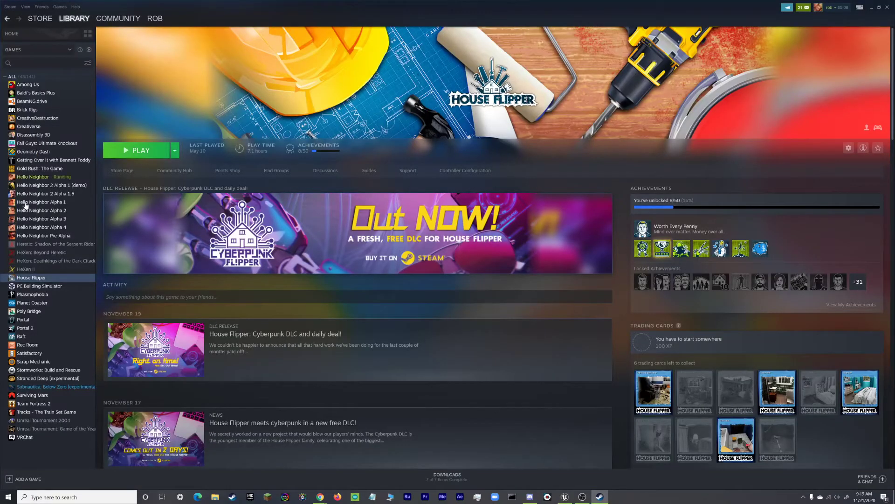
left_click(32, 177)
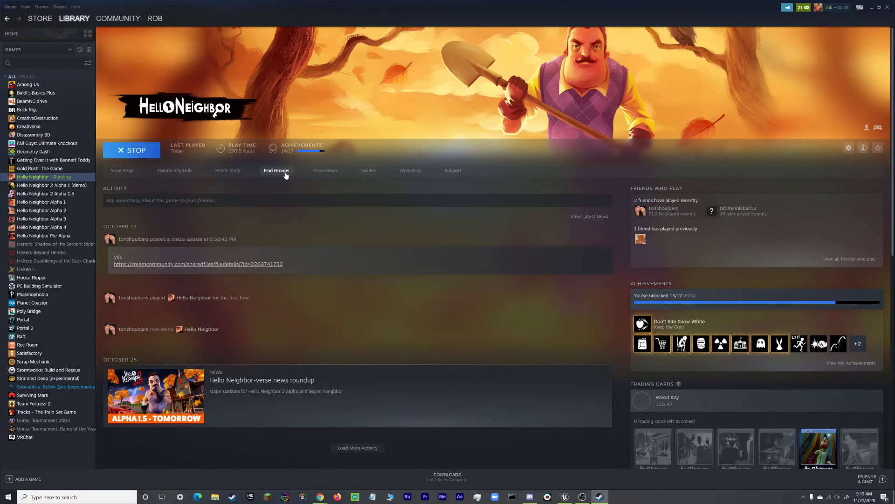
left_click(127, 171)
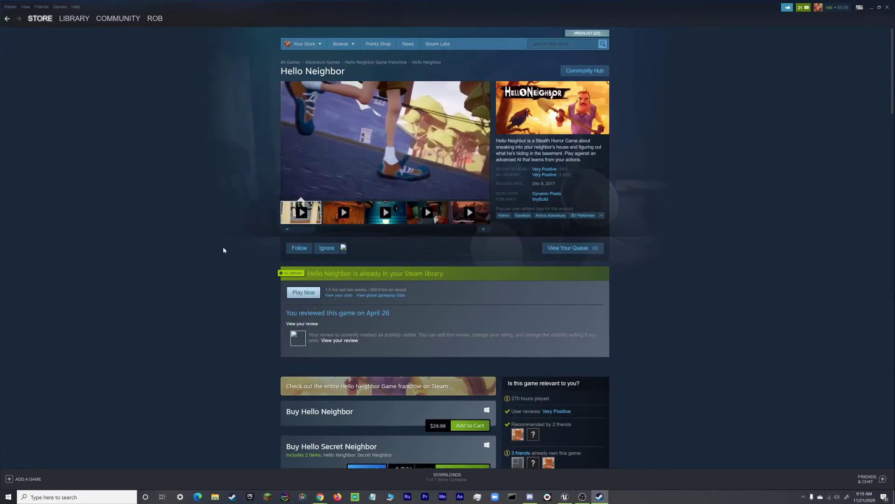
scroll(219, 249, "down", 1)
scroll(219, 252, "down", 2)
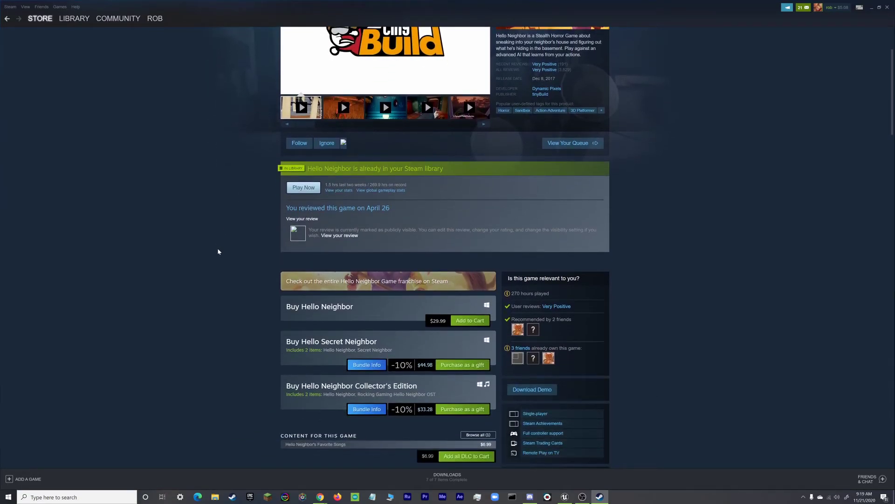
Close Steam and toggle the Windows platform off and back on in the upload form.
left_click(888, 8)
left_click(292, 339)
left_click(293, 339)
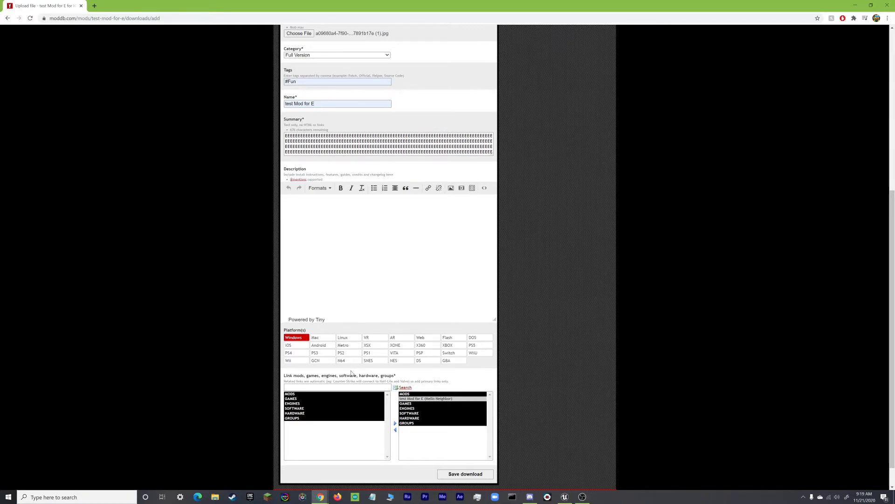
Enter 'wdtyfdyghgyhyhjyh' as the Description and submit the form with Save download.
left_click(356, 250)
type("wdtyfdyghgyhyhjyh")
scroll(544, 292, "down", 1)
scroll(544, 292, "down", 1)
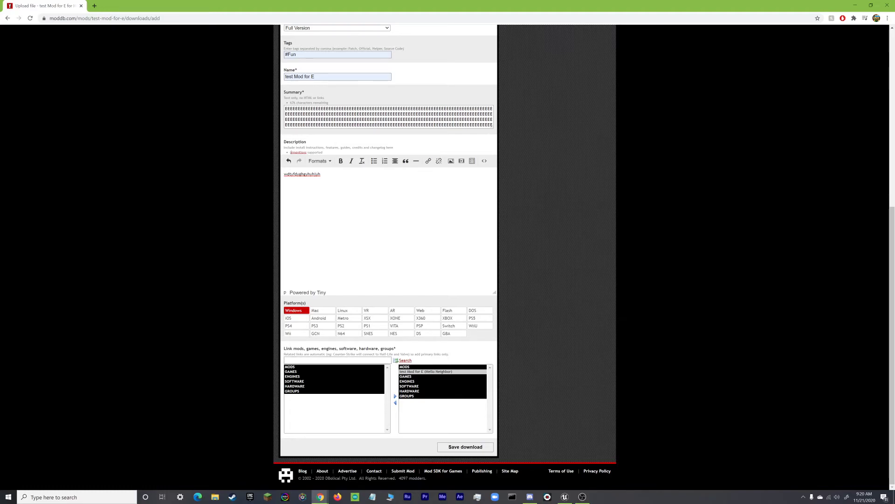
left_click(449, 451)
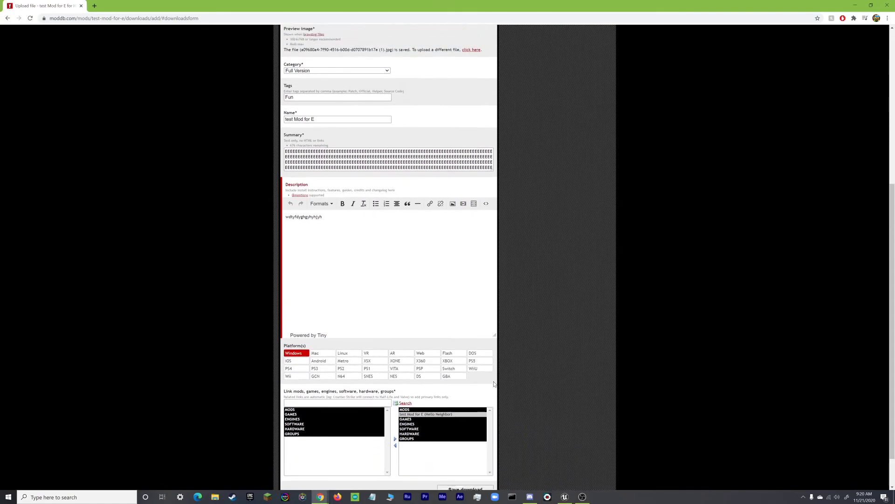
Extend the Description past 100 characters with a long run of f's and resubmit the download.
scroll(493, 384, "up", 5)
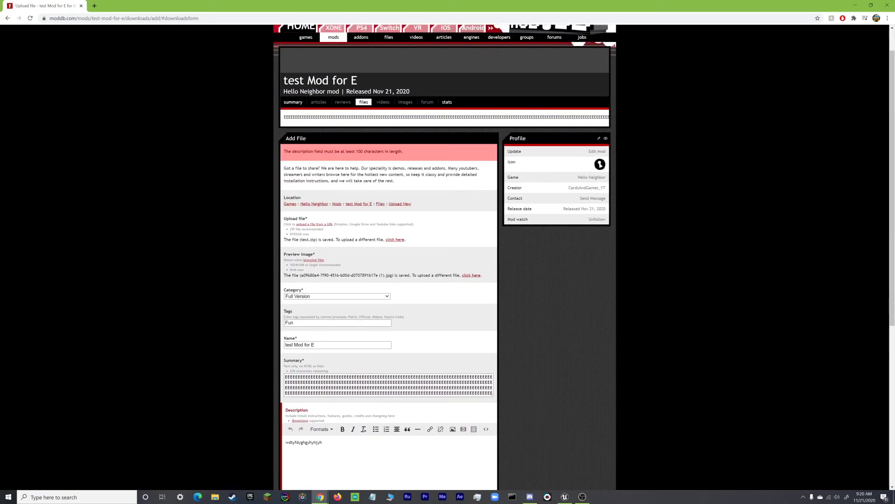
scroll(406, 326, "down", 4)
left_click(406, 326)
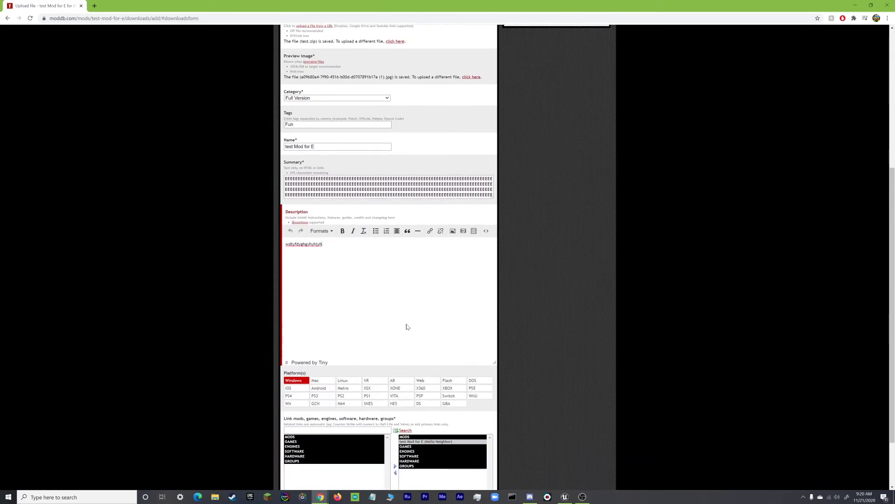
type("ffffffffffffffffffffffffffffffffffffffffffffffffffffffffffffffffffffffffffffffffffffffffffffffffffffffffffffffffffffffffffffffffffffffffffffffffffffffffffffffffffffffffffffffffffffffffffffffffffffffffffffffffffffffffffffffffffffffffffffffffffffffffffffffffffffffffffffffffffffffffffffff")
scroll(408, 328, "down", 2)
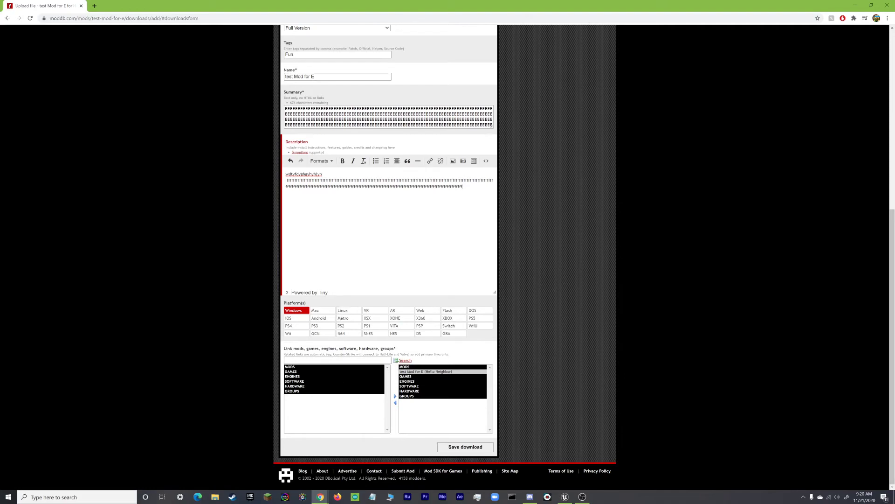
left_click(475, 451)
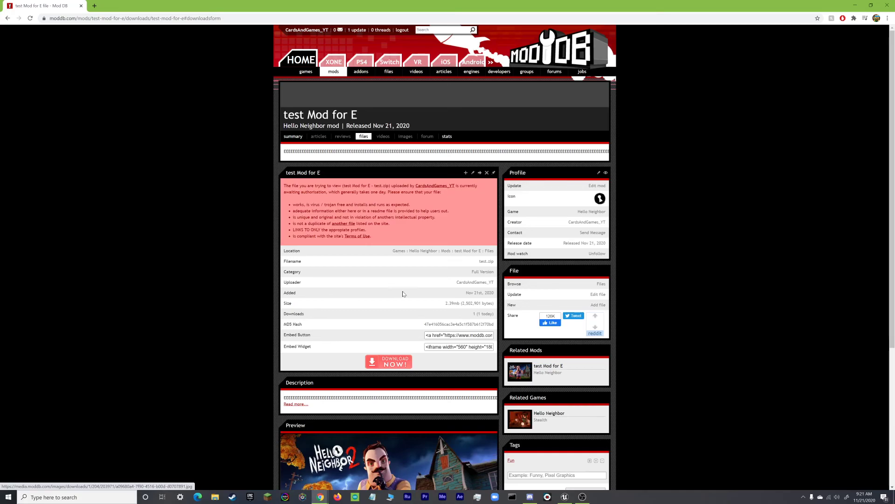
scroll(703, 322, "down", 4)
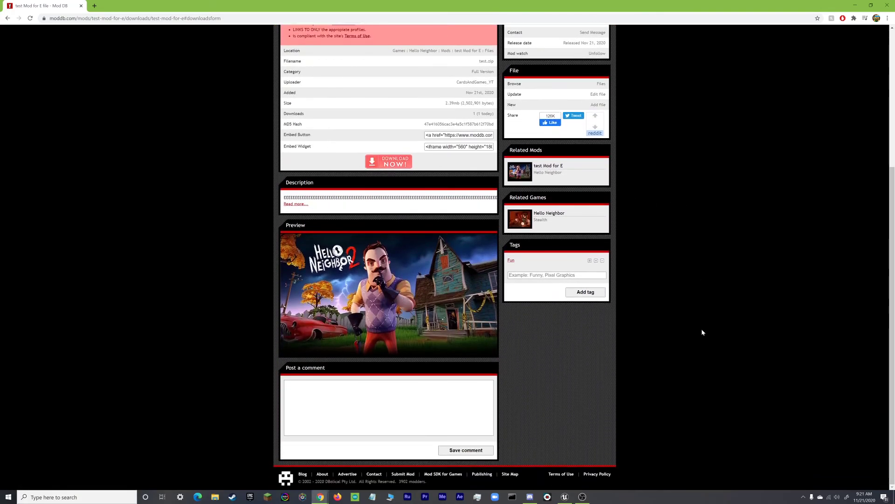
scroll(702, 332, "up", 4)
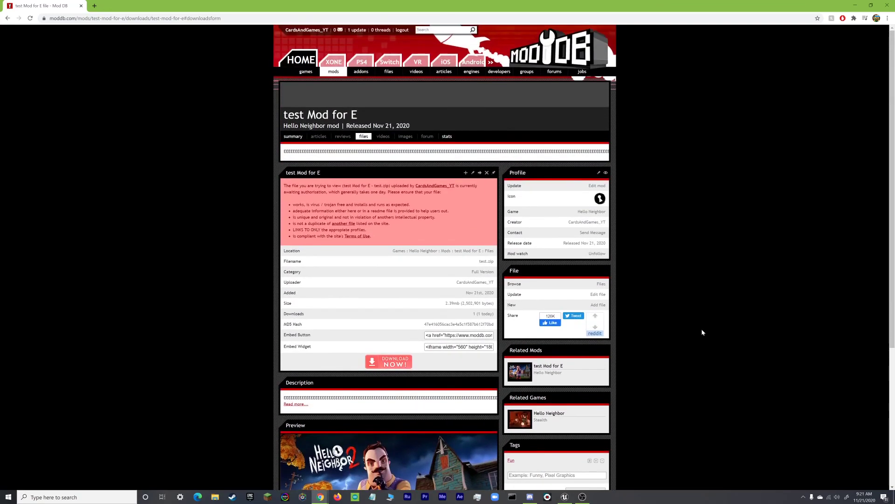